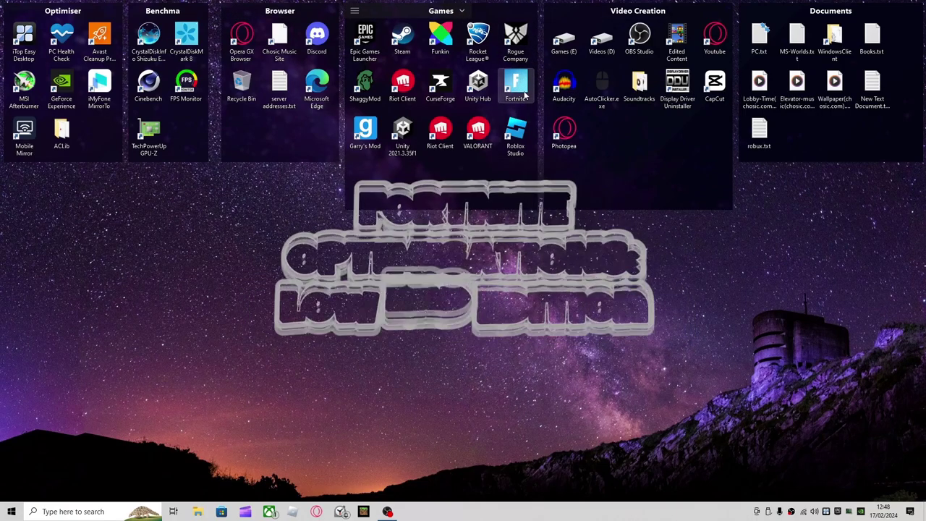
Search 'n' in Windows Start and launch NVIDIA Control Panel from the best match
left_click(87, 512)
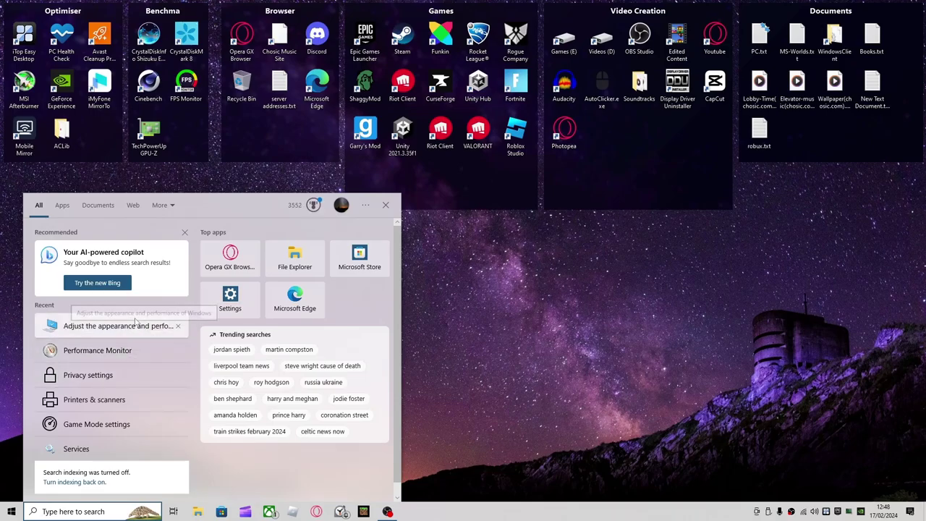
left_click(74, 480)
left_click(80, 511)
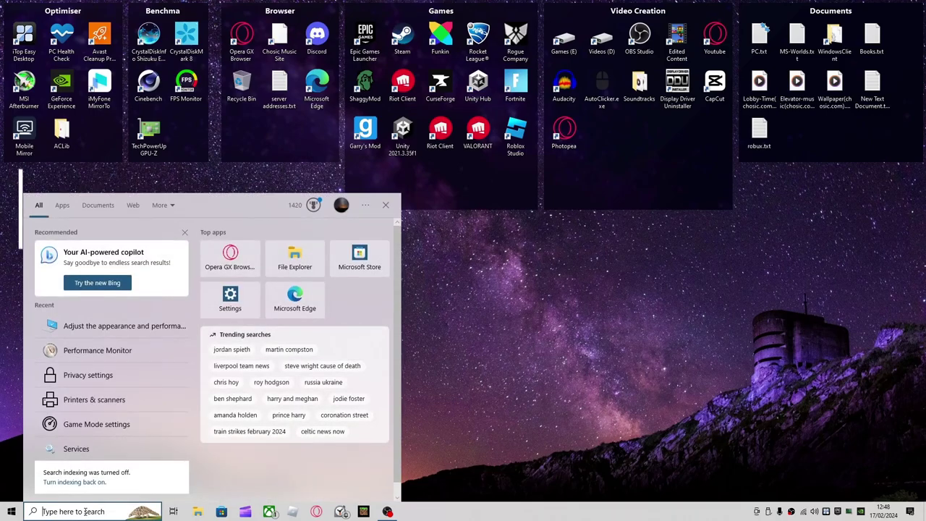
type("n")
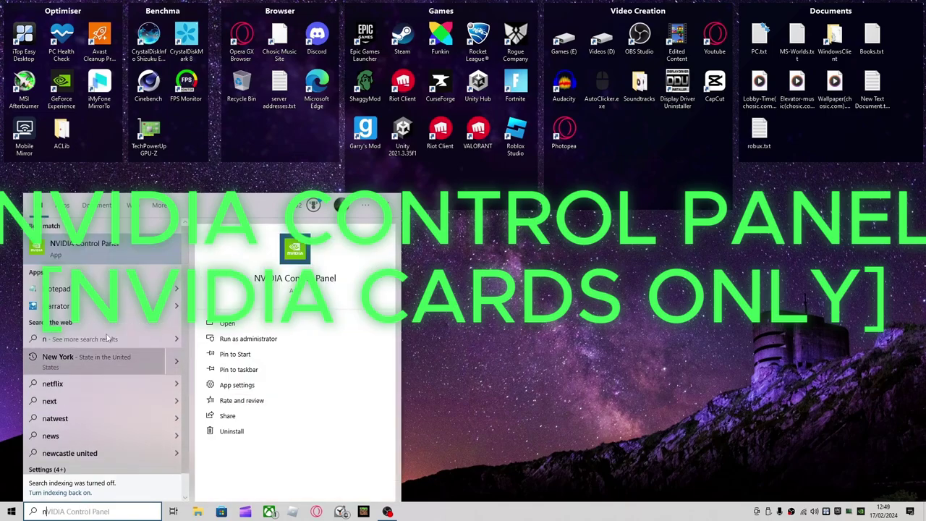
left_click(123, 245)
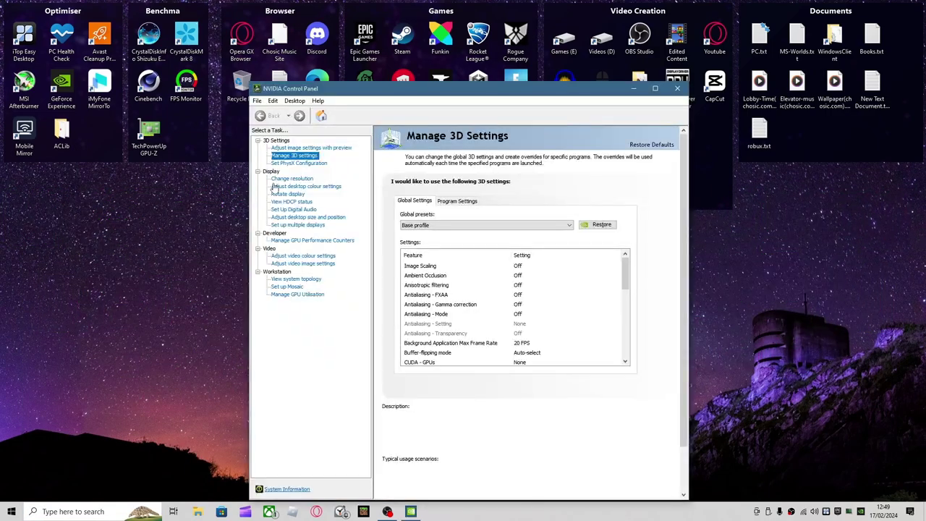
Set Adjust Image Settings with Preview to 'Use my preference emphasising: Performance'
left_click(308, 148)
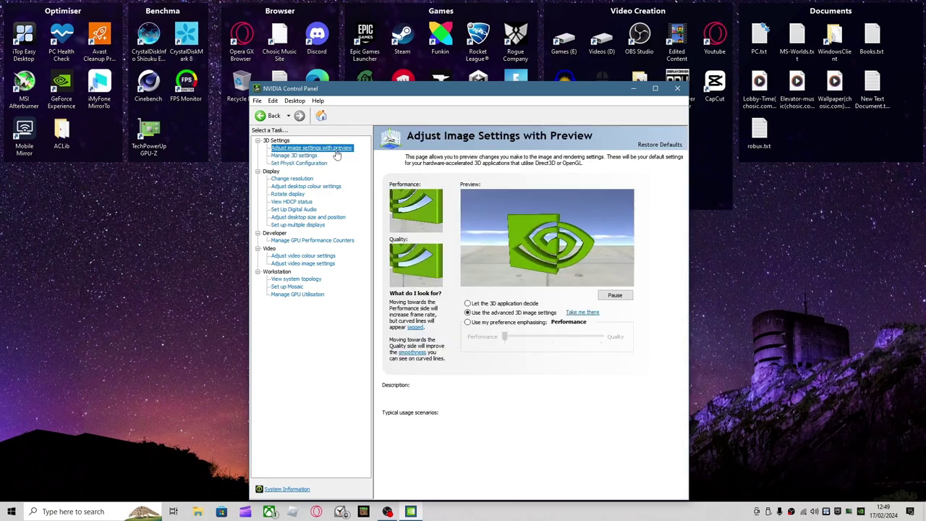
mouse_move(513, 306)
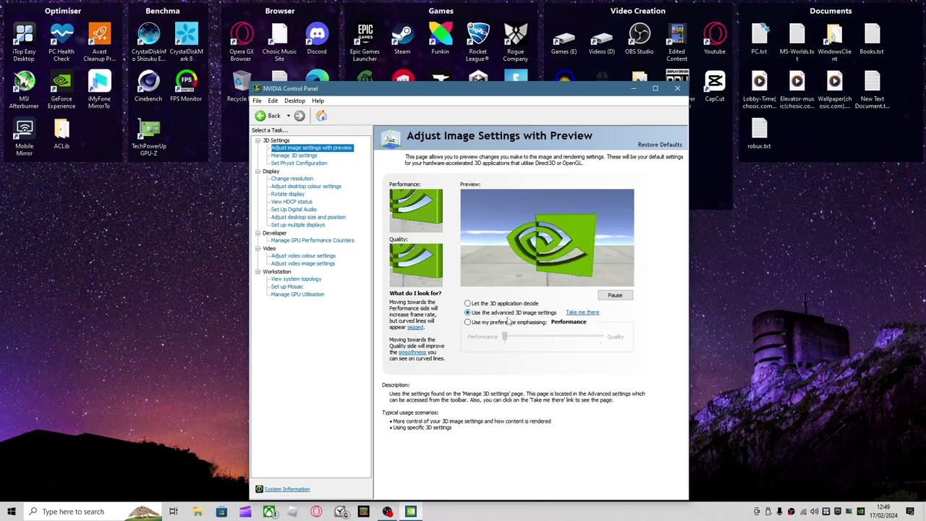
left_click(504, 323)
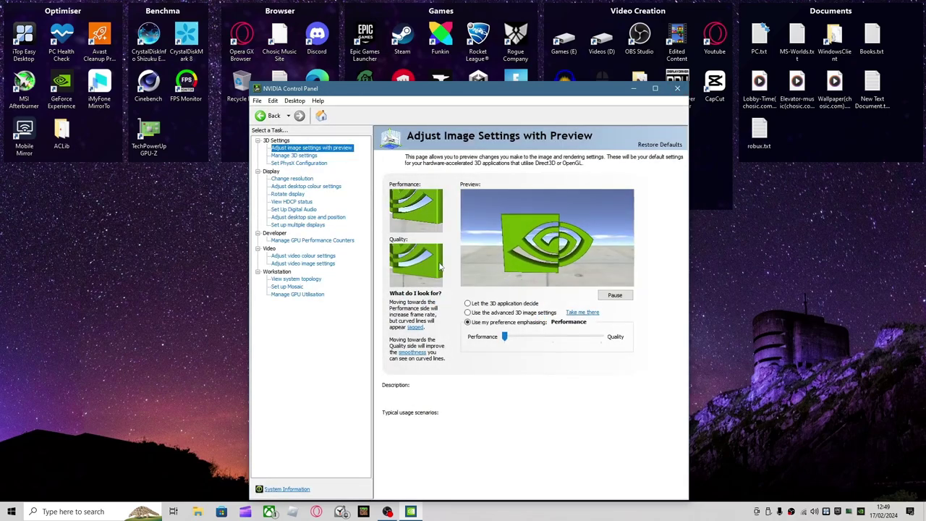
left_click(294, 155)
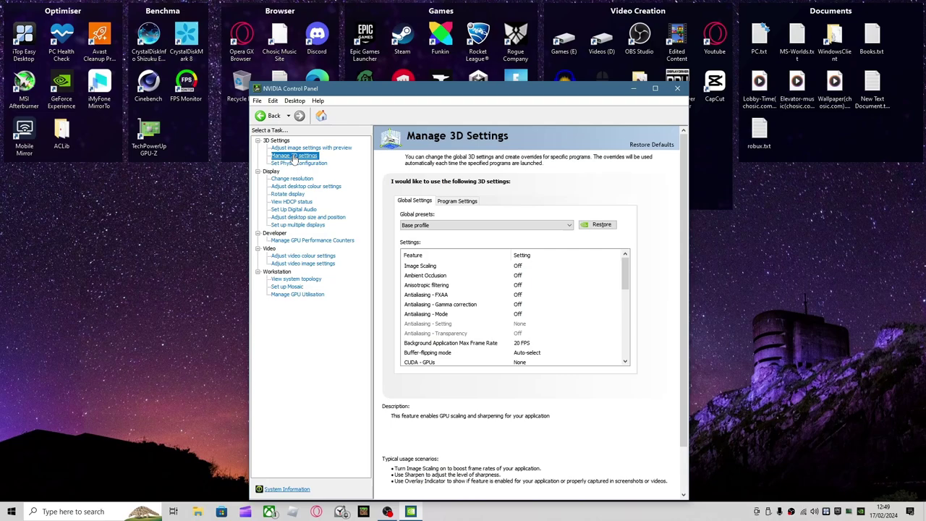
left_click(452, 226)
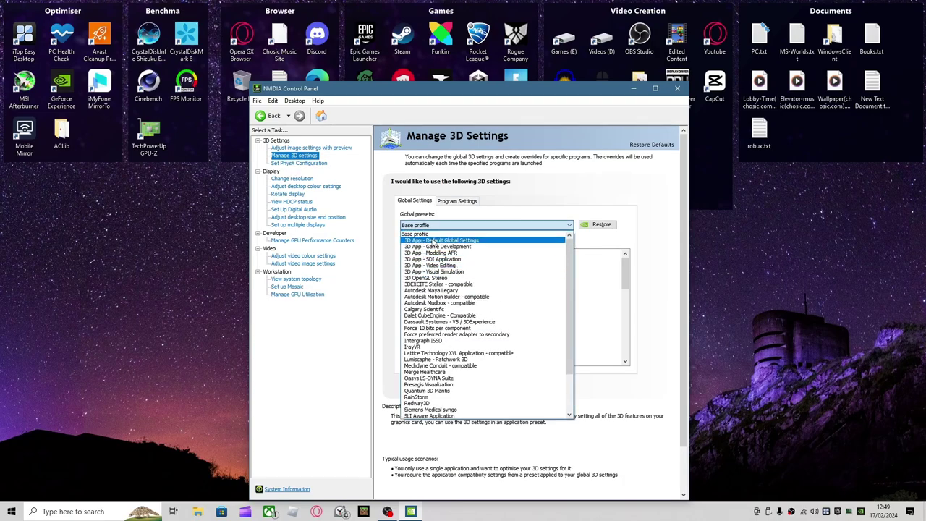
left_click(430, 235)
left_click(452, 267)
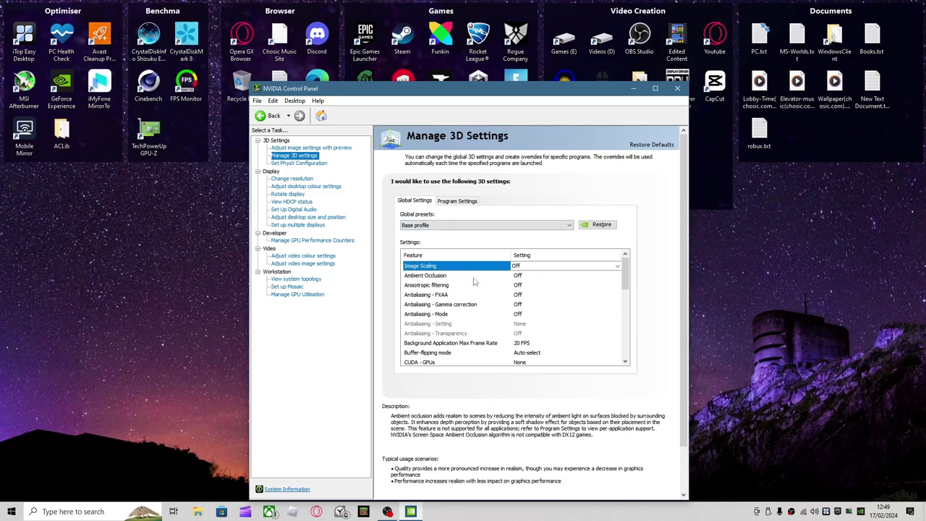
left_click(464, 276)
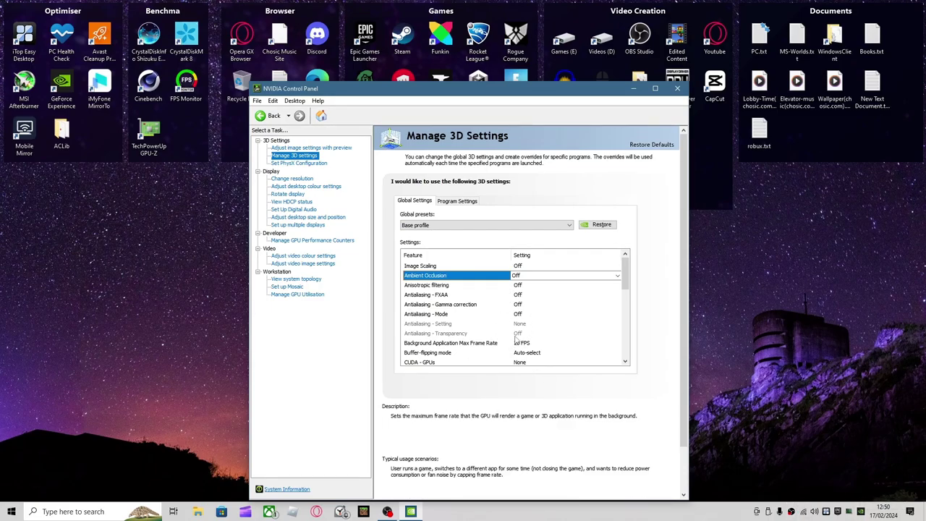
Keep Background Application Max Frame Rate at 20 FPS
scroll(515, 339, "down", 1)
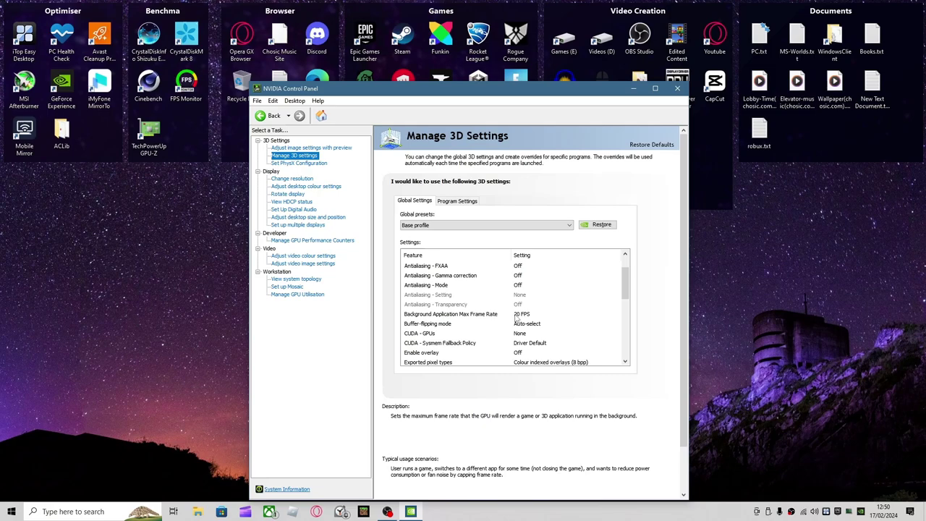
left_click(519, 316)
left_click(518, 315)
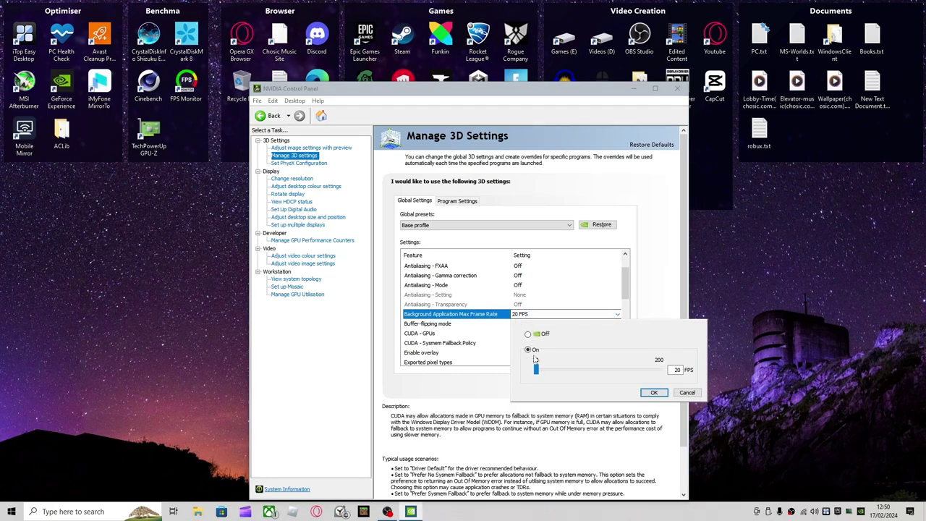
left_click(654, 392)
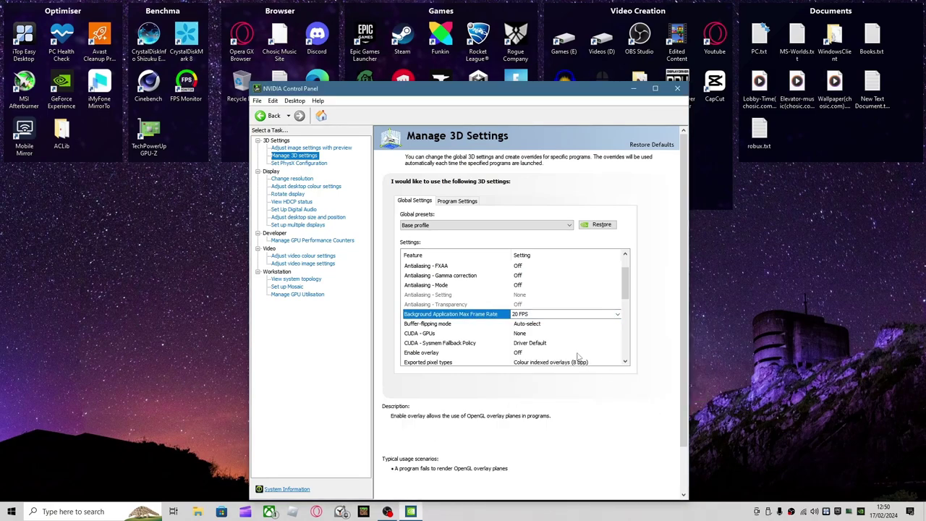
Set CUDA - GPUs to All
left_click(533, 334)
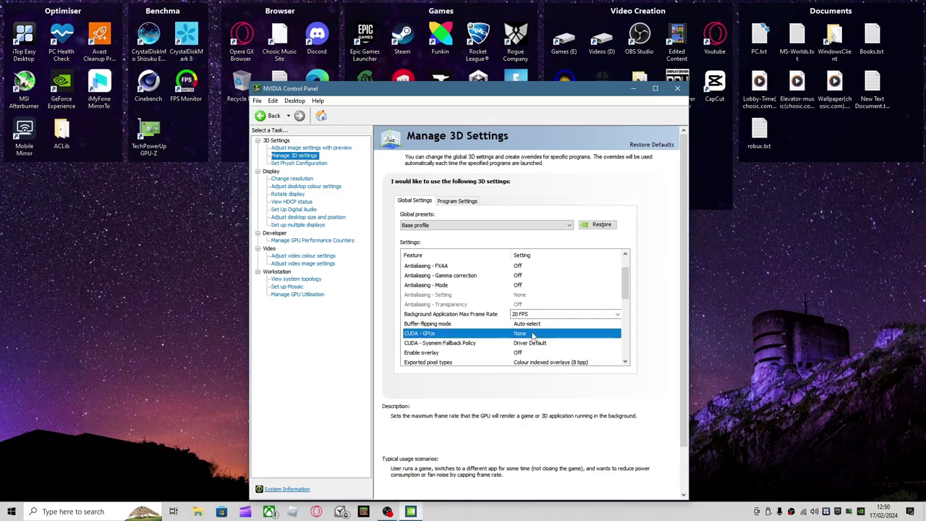
left_click(533, 335)
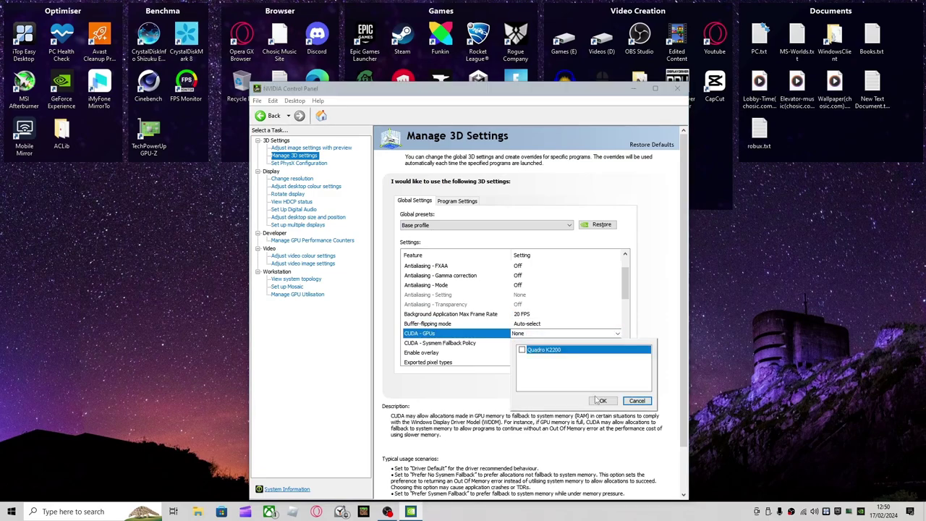
left_click(604, 402)
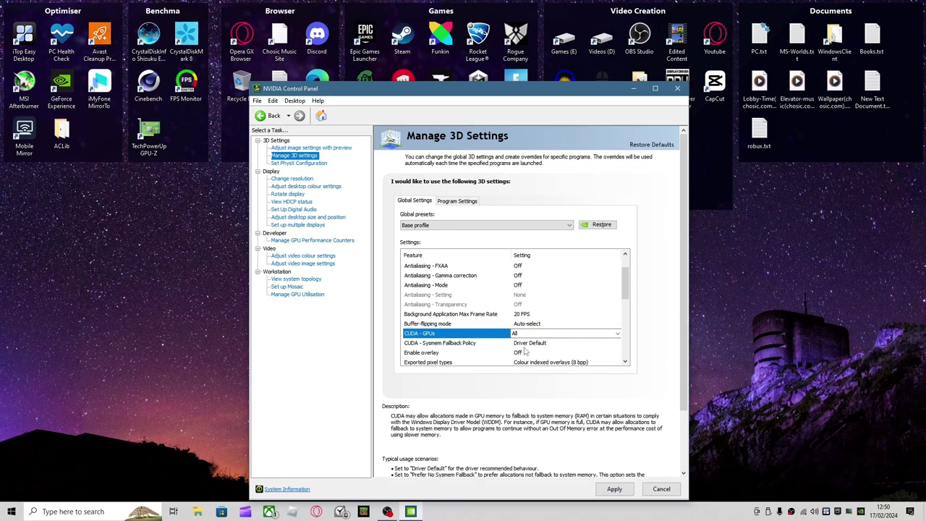
Leave CUDA - Sysmem Fallback Policy at Driver Default
left_click(527, 344)
left_click(543, 344)
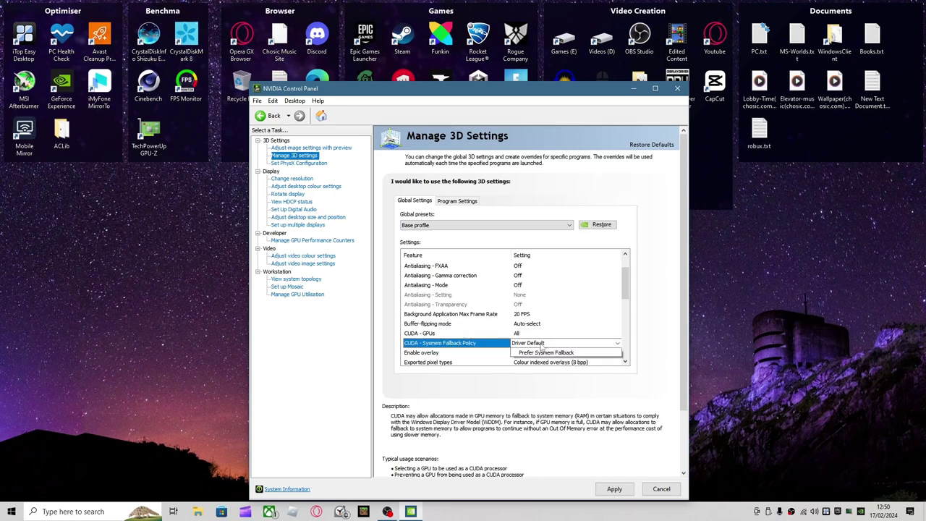
left_click(538, 353)
left_click(539, 344)
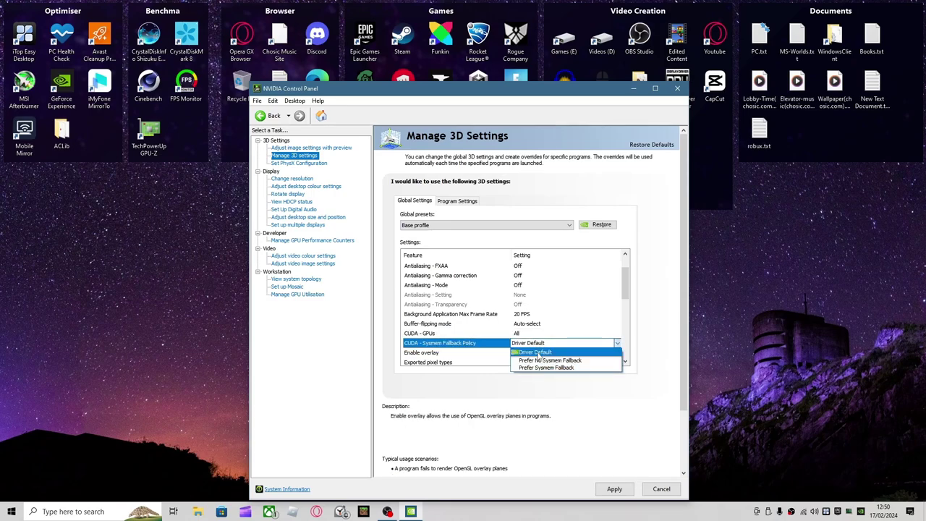
Keep sysmem fallback at Driver Default and set Low Latency Mode to Ultra
left_click(535, 352)
scroll(512, 337, "down", 1)
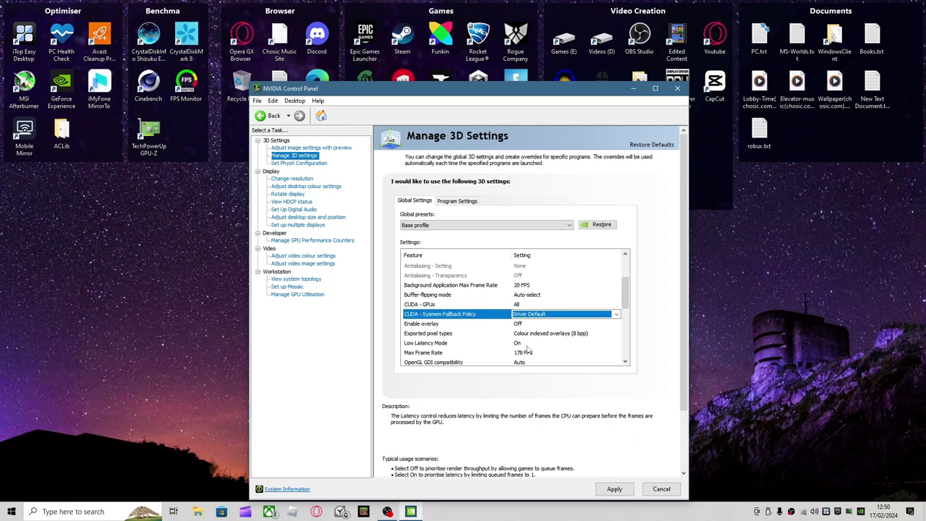
left_click(527, 345)
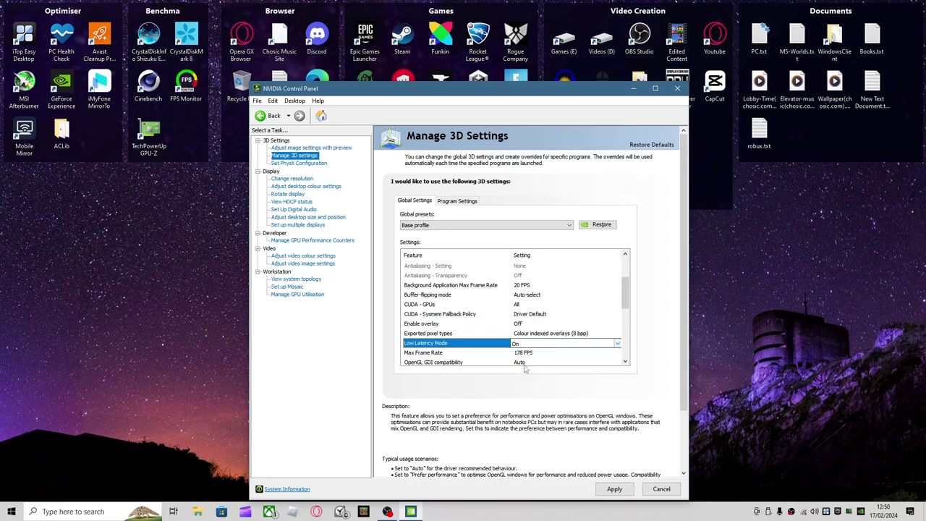
left_click(522, 344)
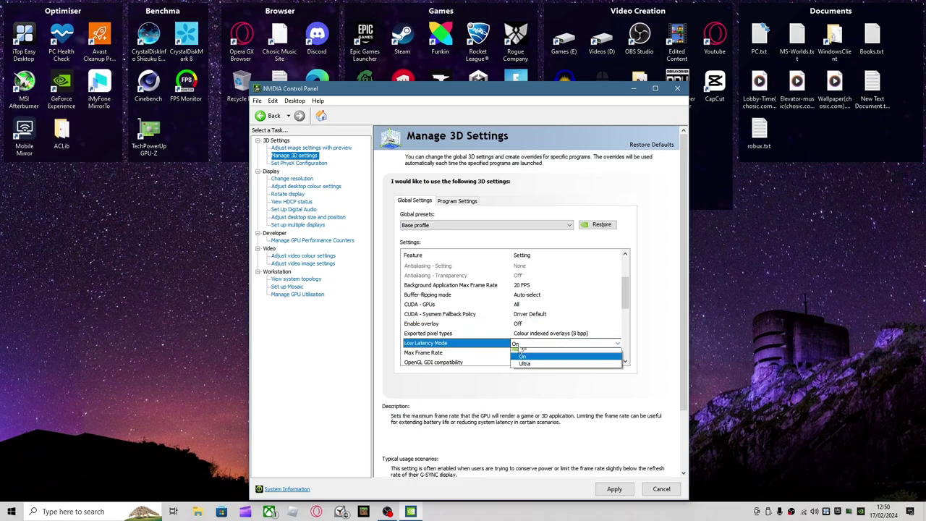
left_click(536, 369)
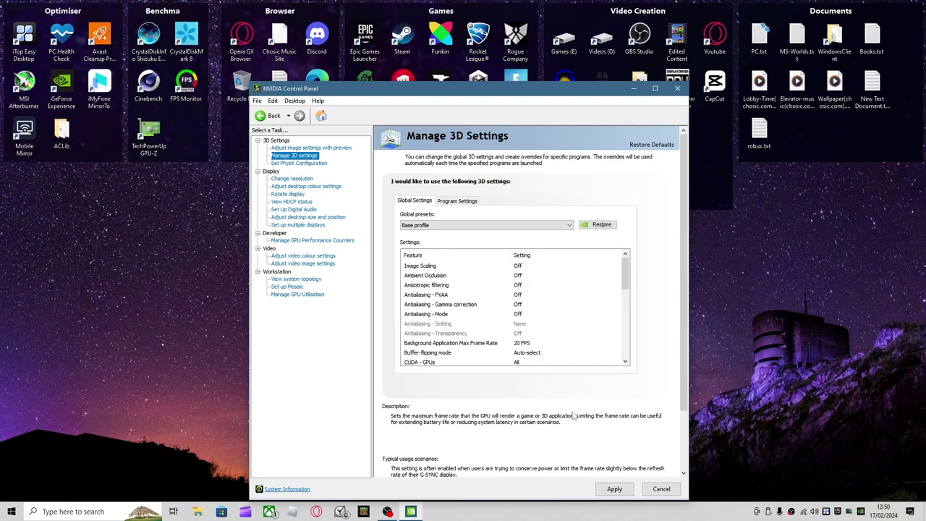
Raise Max Frame Rate to 1000 FPS
scroll(539, 340, "down", 2)
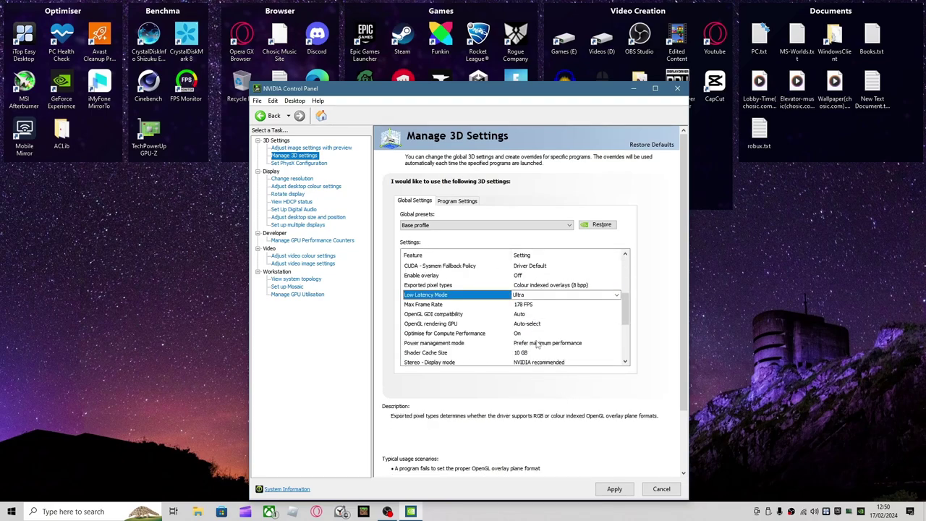
left_click(529, 305)
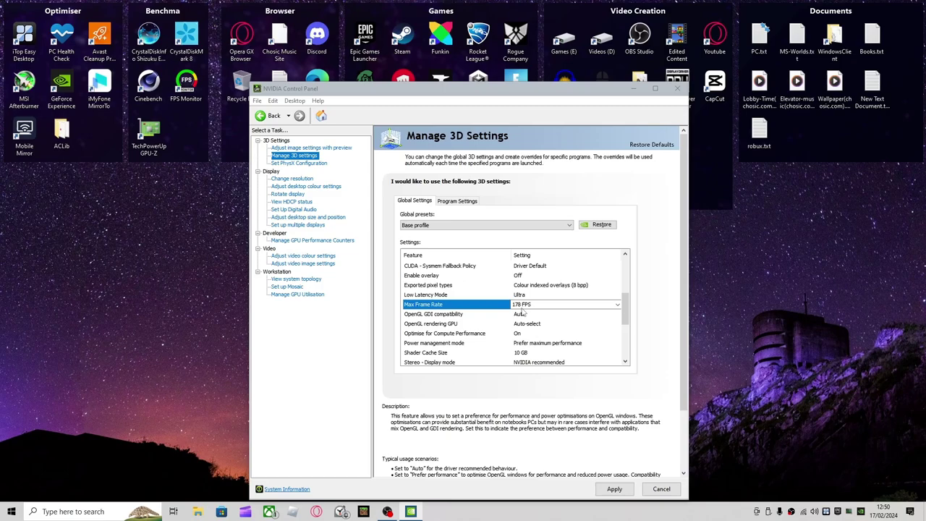
left_click(529, 305)
left_click_drag(555, 359, 738, 385)
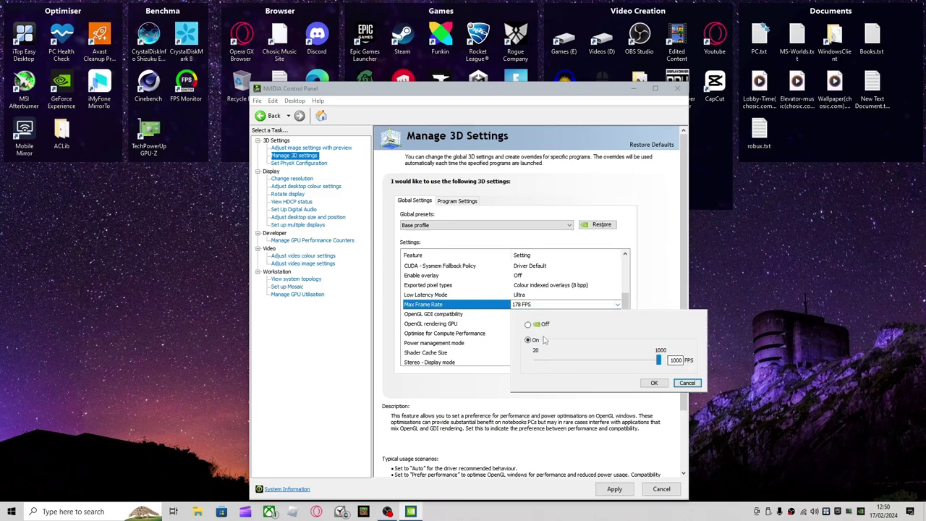
left_click(654, 383)
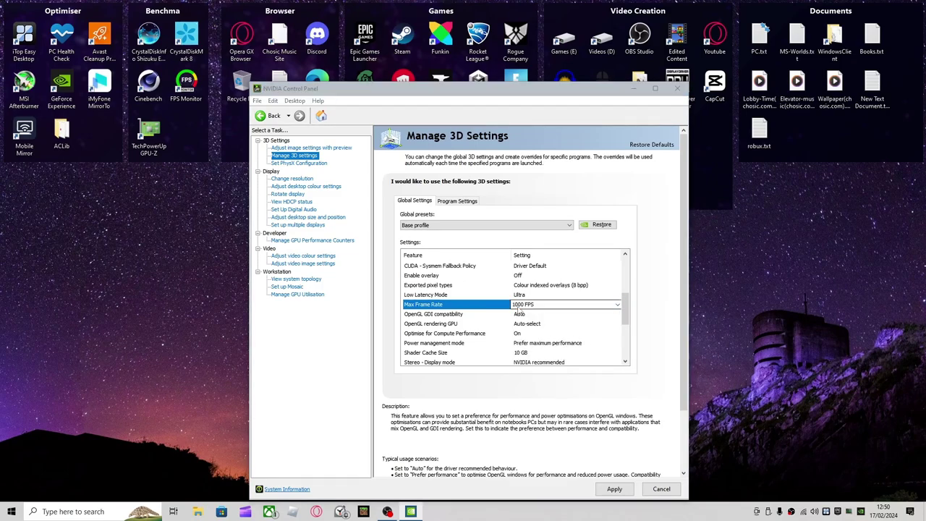
left_click(557, 304)
left_click(647, 383)
Set OpenGL GDI compatibility to Prefer performance and pick the OpenGL rendering GPU
left_click(526, 316)
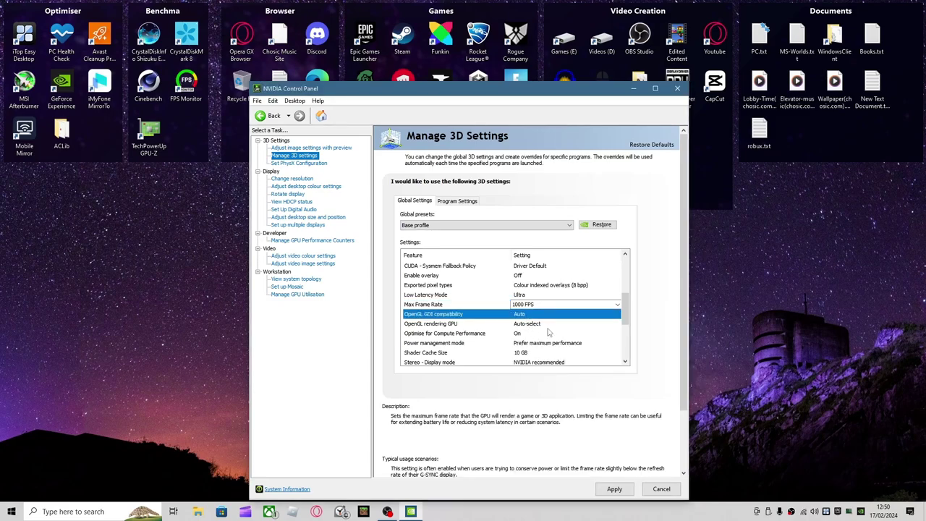
left_click(550, 314)
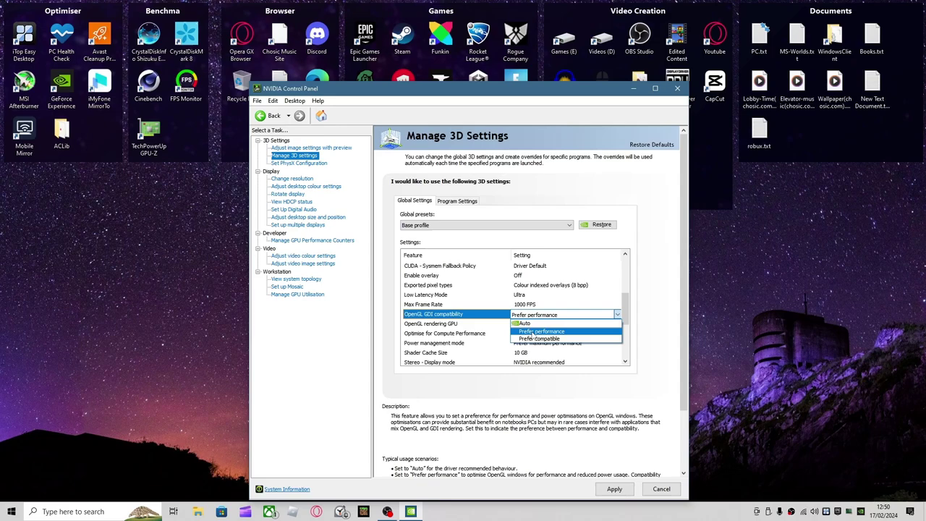
left_click(531, 332)
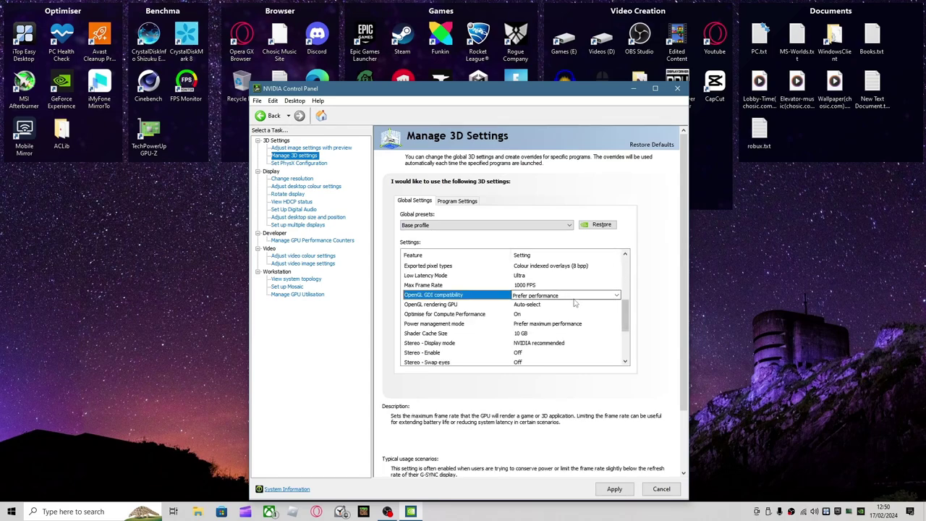
left_click(526, 304)
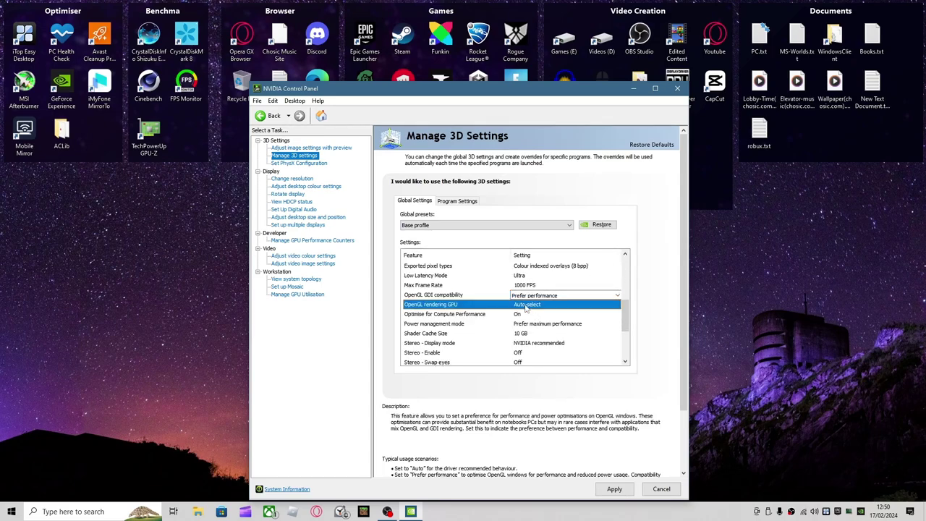
left_click(530, 305)
left_click(536, 322)
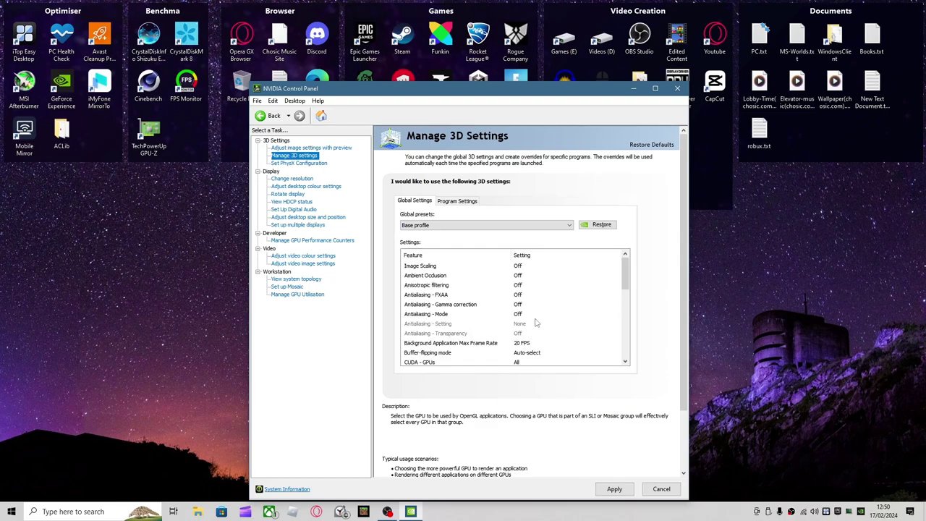
Keep Shader Cache Size at 10 GB and Stereo - Display mode at NVIDIA recommended
scroll(536, 332, "down", 10)
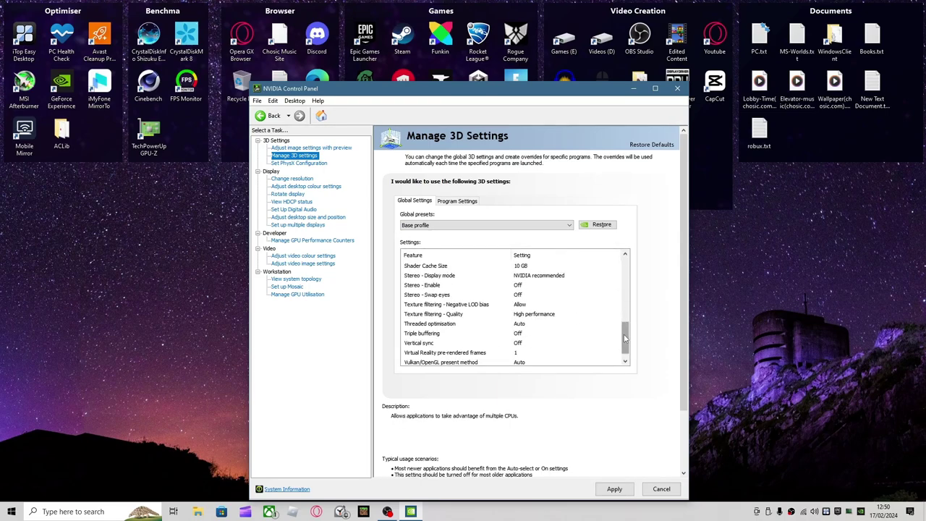
left_click(533, 267)
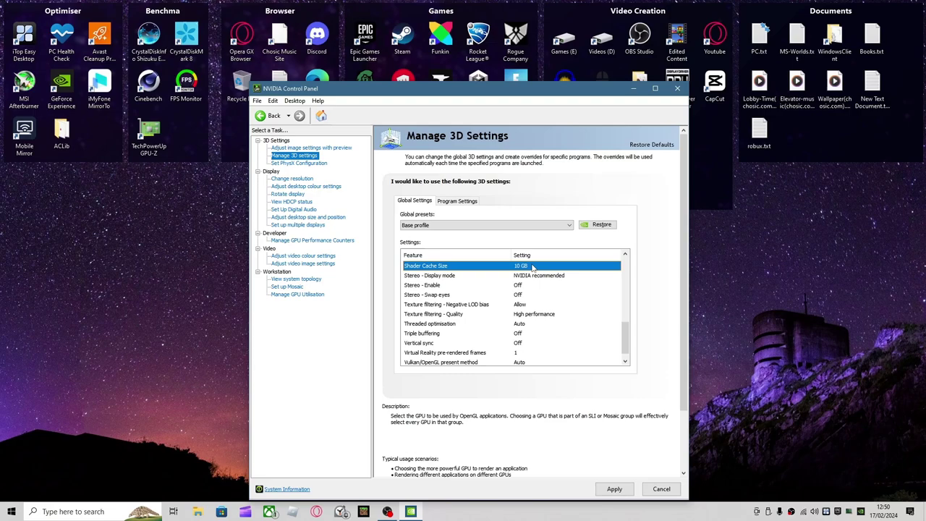
left_click(536, 265)
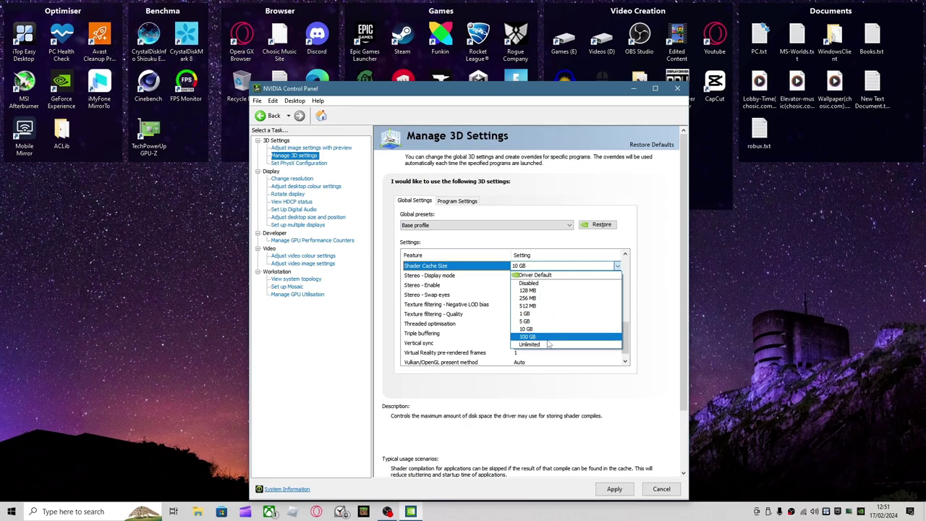
left_click(529, 265)
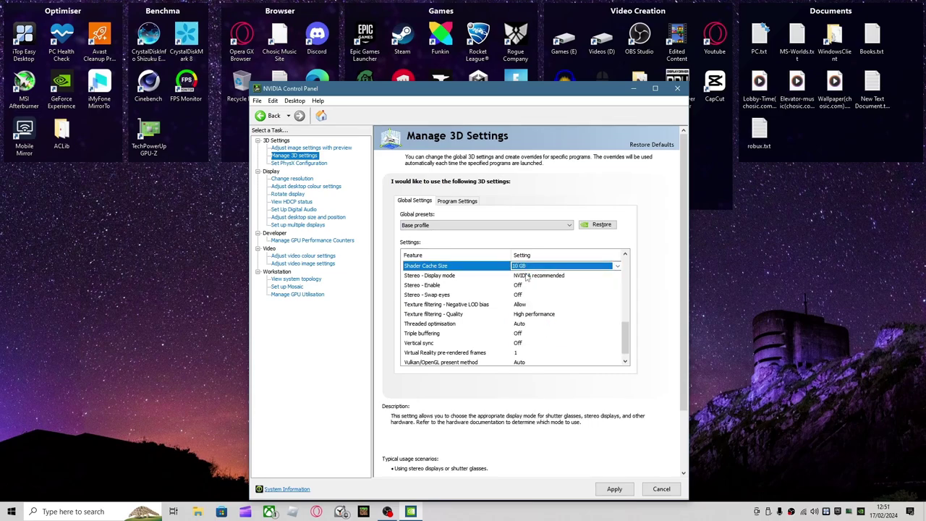
left_click(527, 277)
left_click(532, 276)
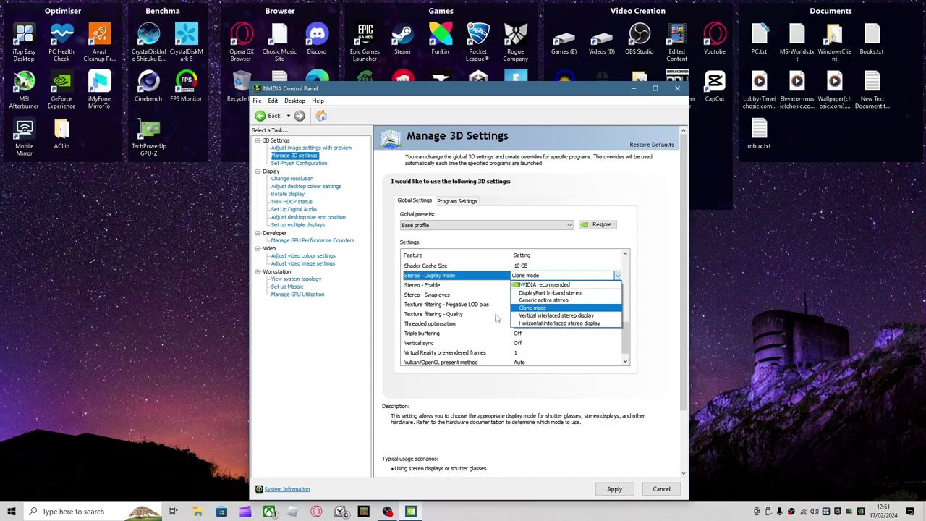
left_click(487, 319)
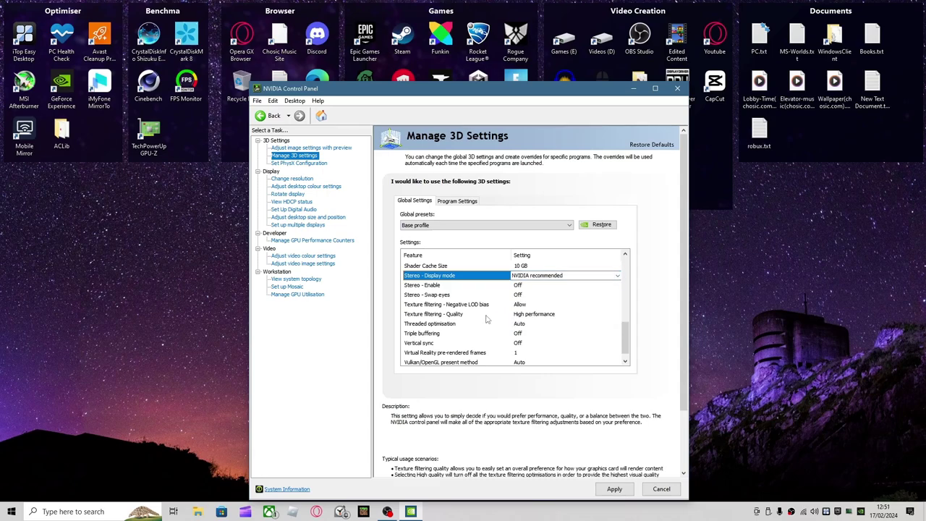
Set Texture filtering - Quality to High quality, leaving Triple buffering Off for now
left_click(530, 315)
left_click(530, 314)
left_click(521, 329)
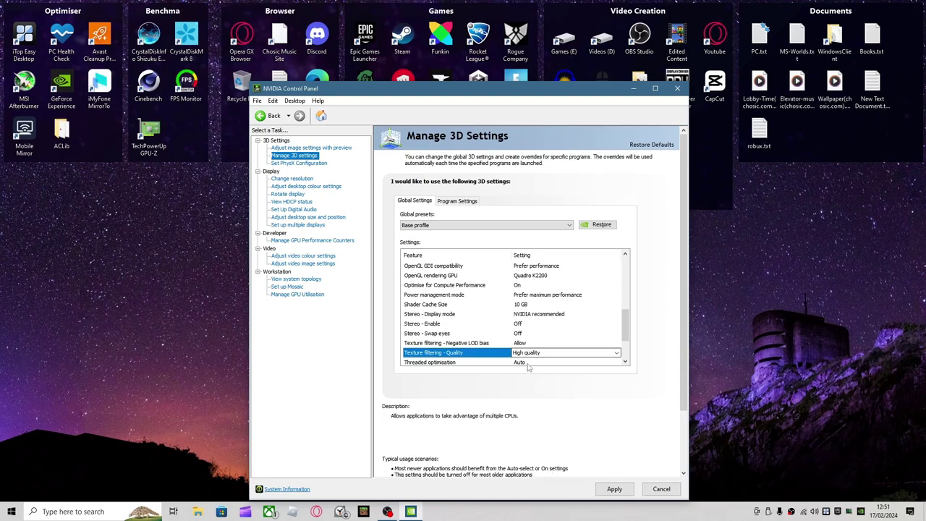
left_click(528, 360)
left_click(528, 362)
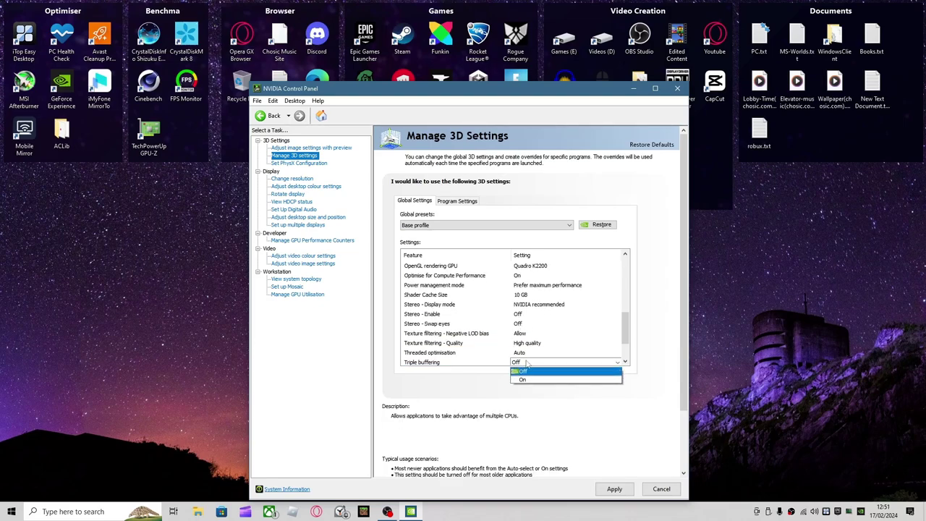
left_click(530, 379)
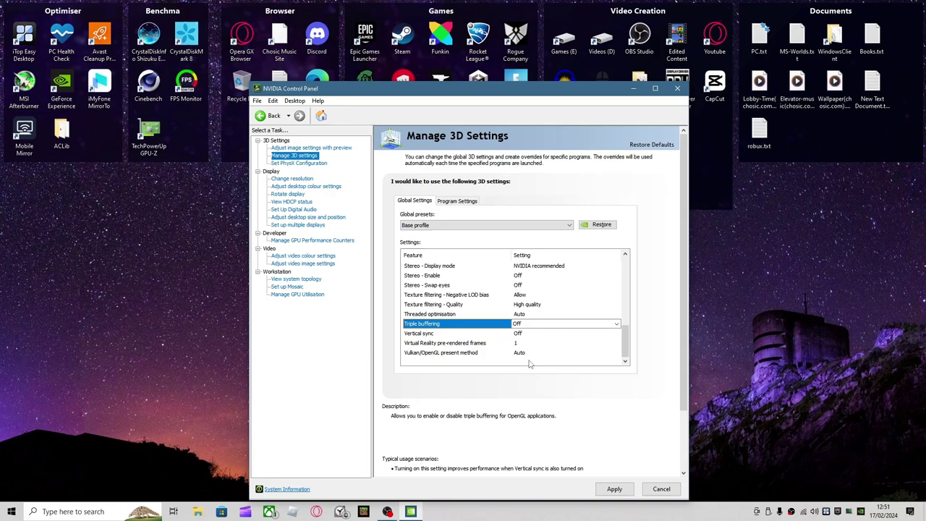
left_click(527, 325)
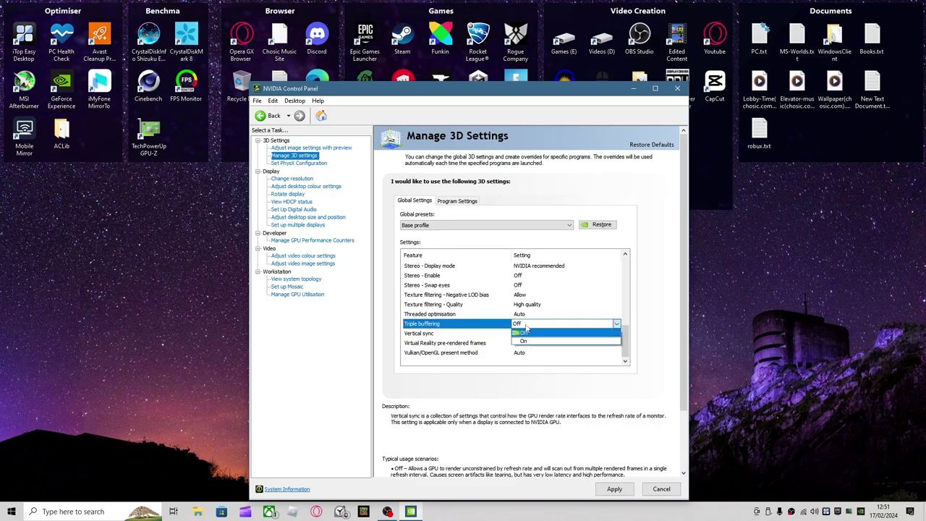
left_click(526, 315)
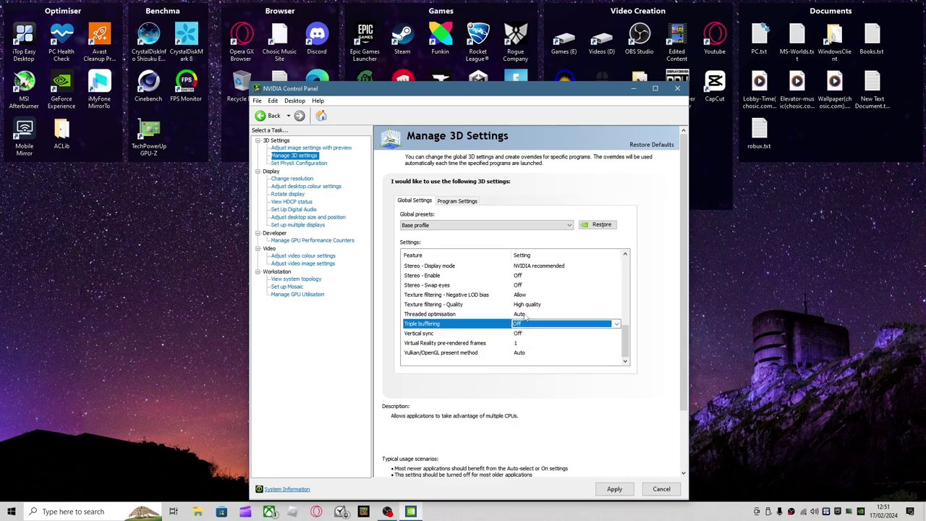
Turn Threaded optimisation and Triple buffering On
left_click(526, 316)
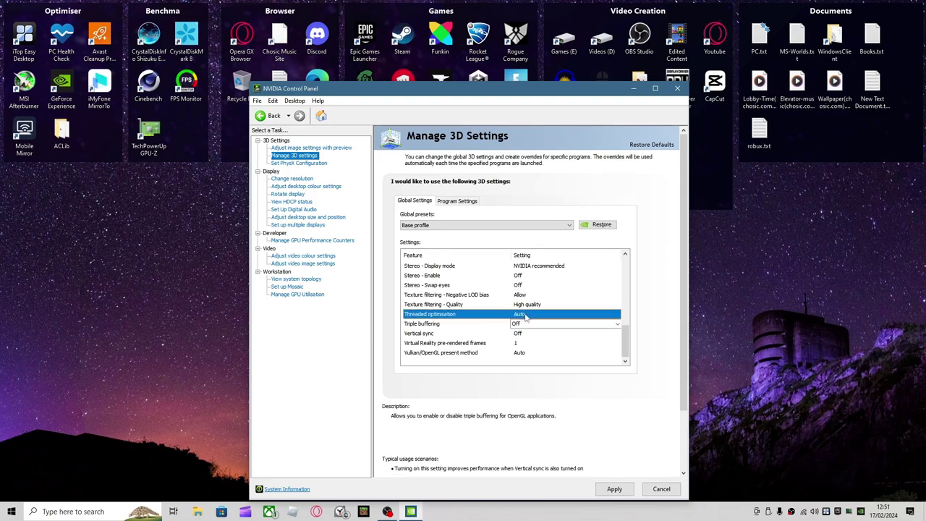
left_click(526, 316)
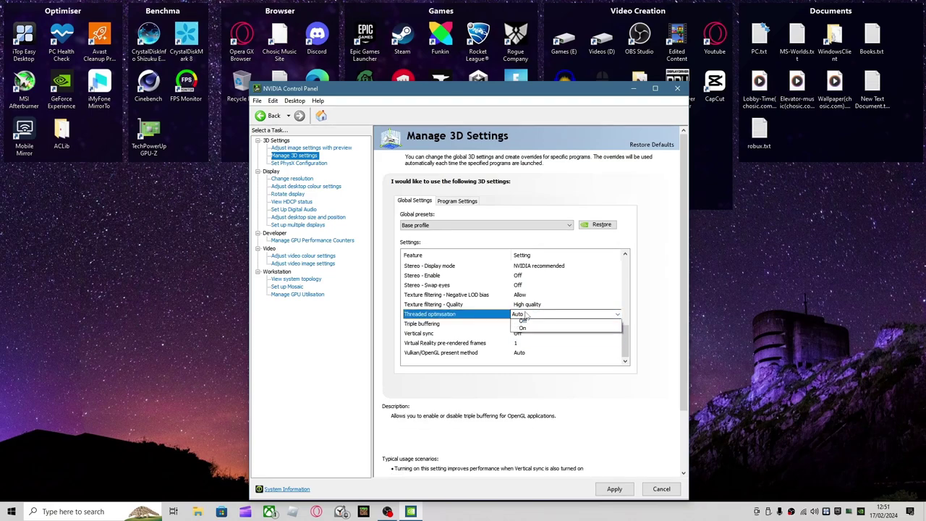
left_click(526, 340)
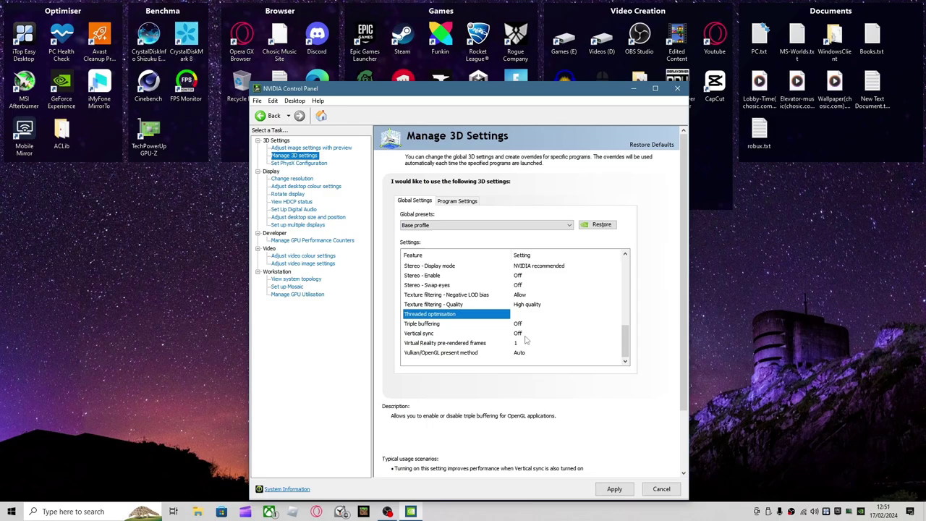
scroll(563, 341, "down", 5)
scroll(550, 340, "down", 2)
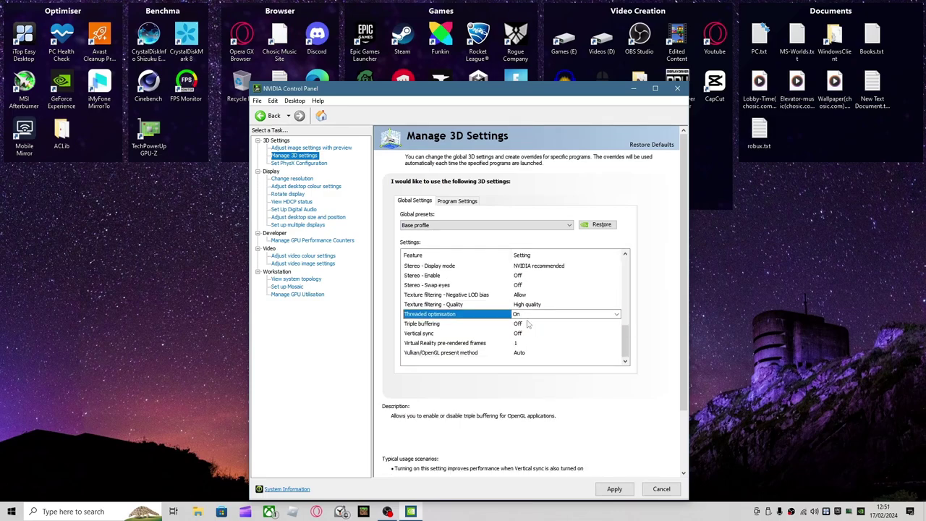
left_click(528, 325)
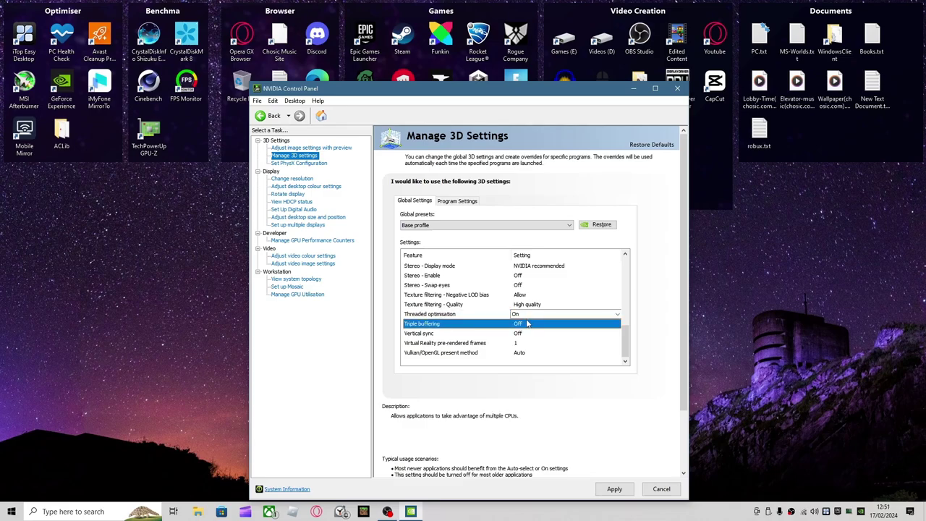
left_click(529, 326)
left_click(524, 340)
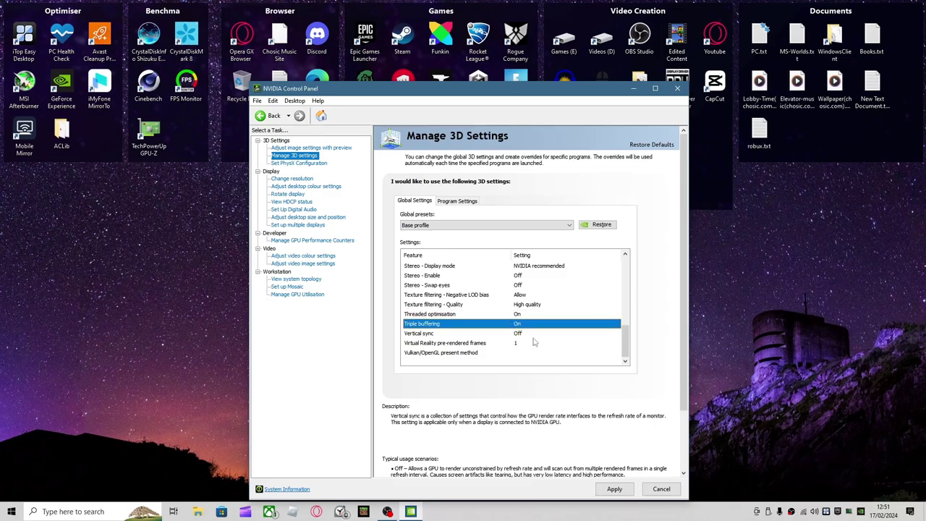
Set Vertical sync to Adaptive
scroll(565, 363, "down", 1)
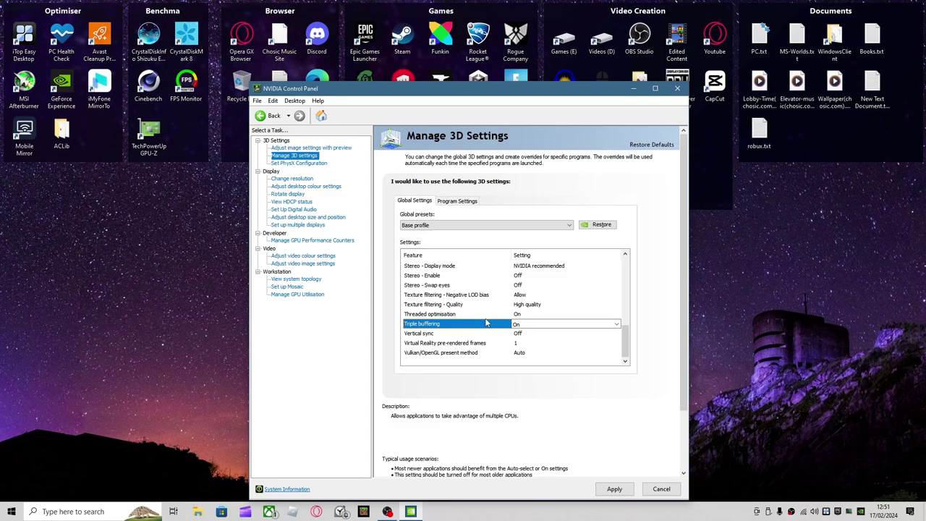
left_click(529, 333)
left_click(529, 333)
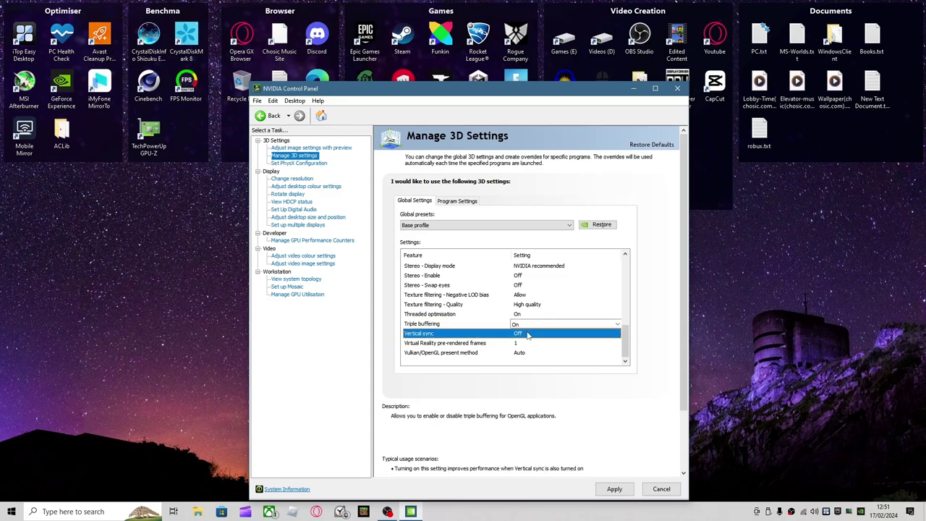
left_click(528, 334)
scroll(450, 407, "down", 1)
scroll(450, 408, "down", 2)
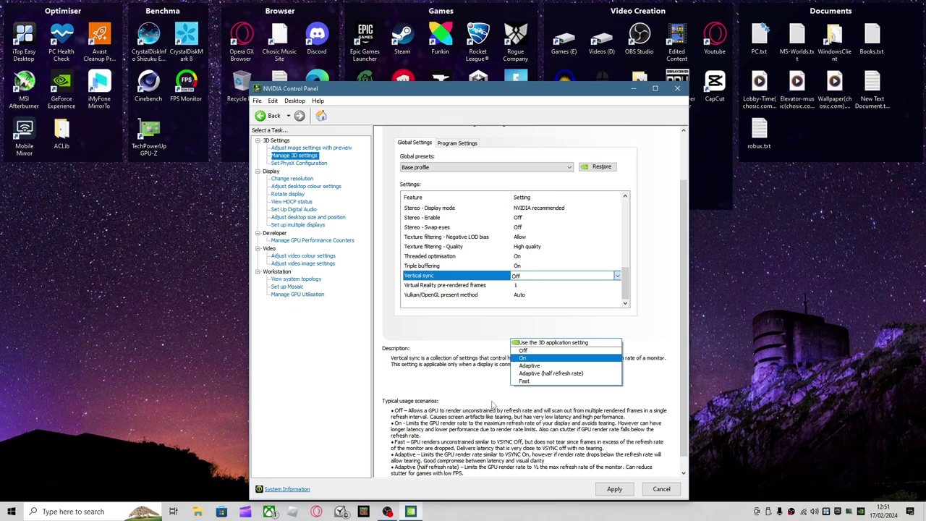
left_click(551, 372)
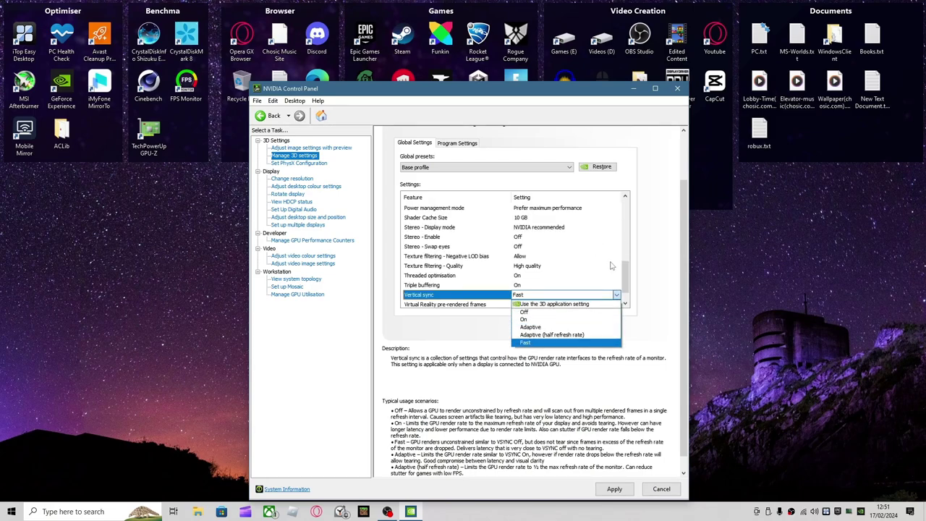
left_click(530, 327)
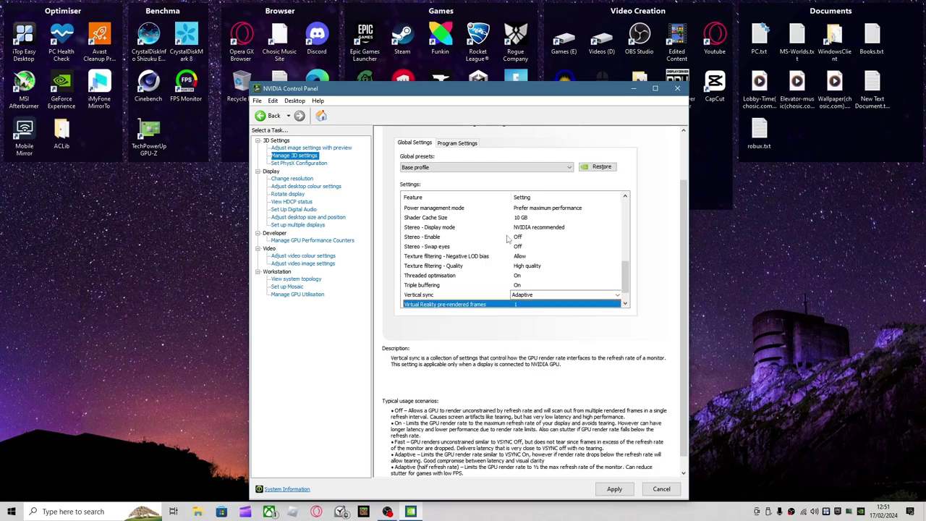
Keep Vulkan/OpenGL present method at Auto and go to the PhysX configuration page
left_click(524, 301)
key("Escape")
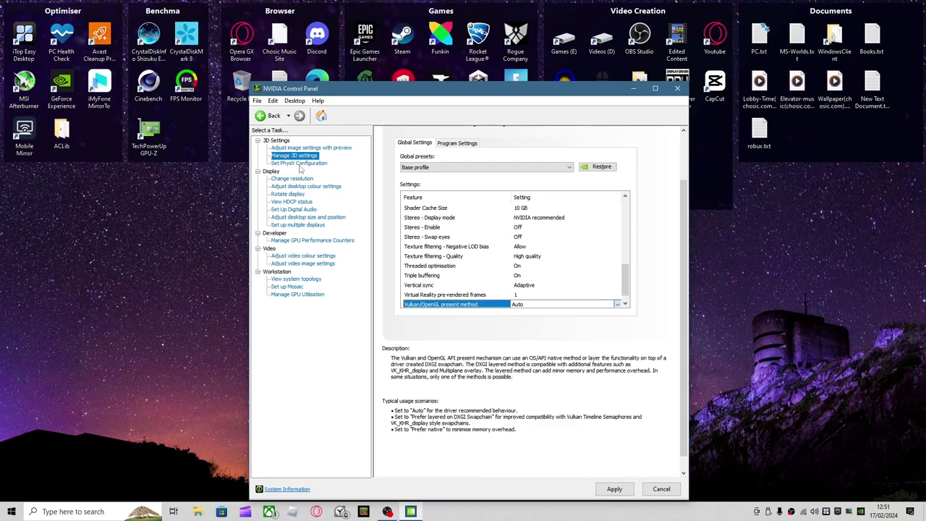
left_click(303, 163)
Apply the 3D settings, then in Change resolution keep the refresh rate at 60Hz
left_click(450, 323)
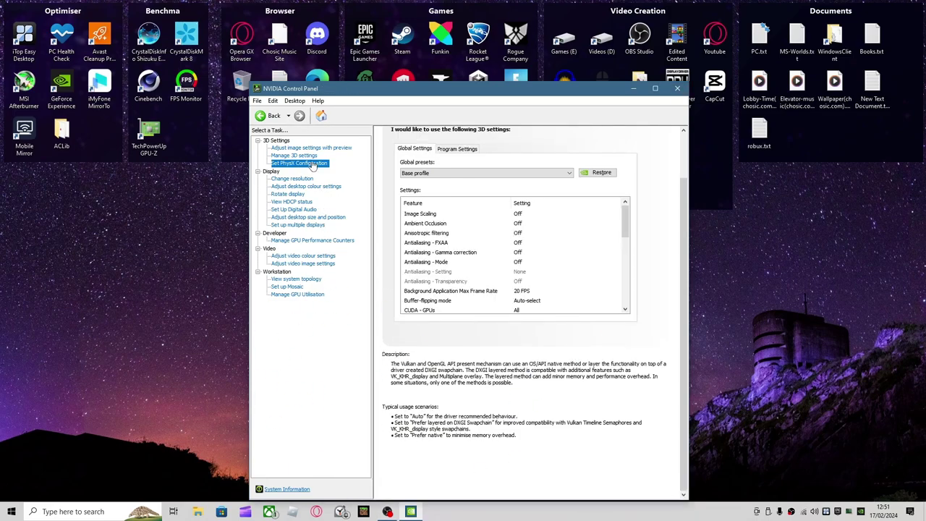
left_click(301, 180)
scroll(448, 351, "down", 2)
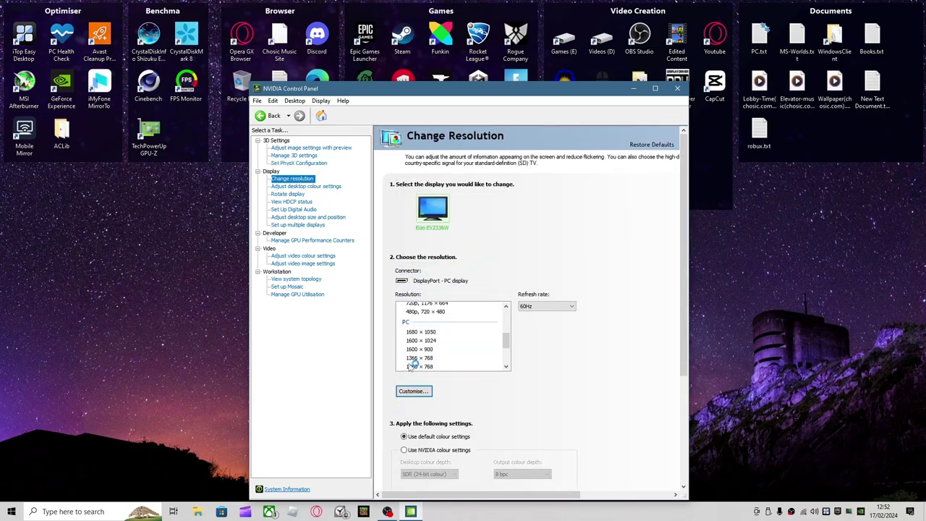
left_click(529, 306)
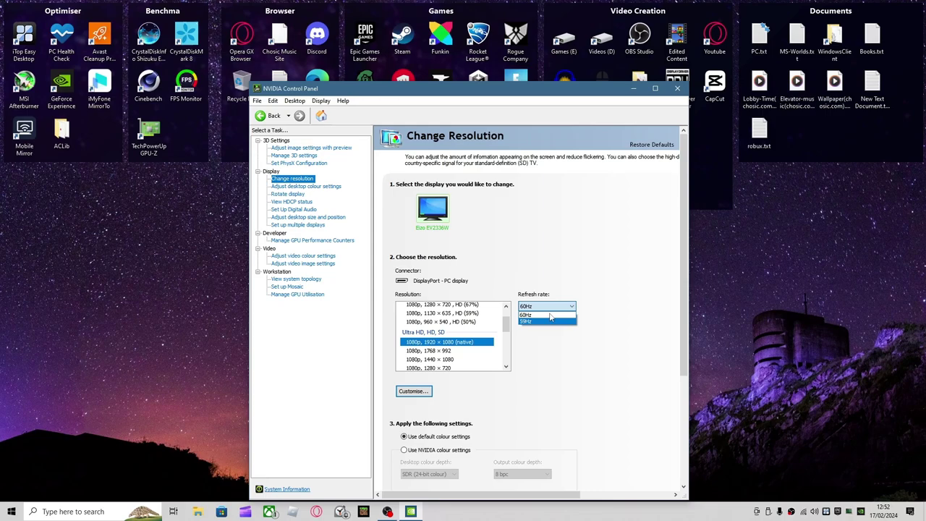
left_click(537, 298)
scroll(464, 348, "down", 3)
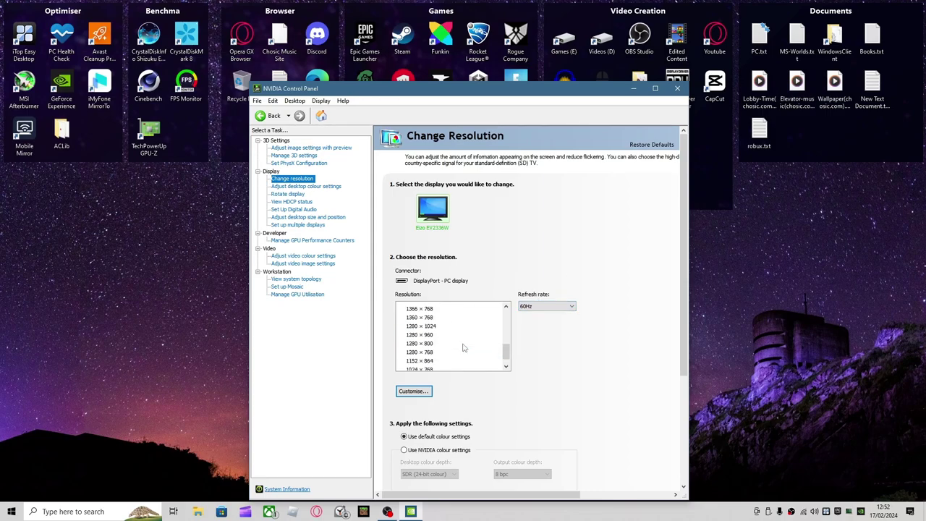
scroll(464, 348, "up", 5)
scroll(464, 348, "down", 1)
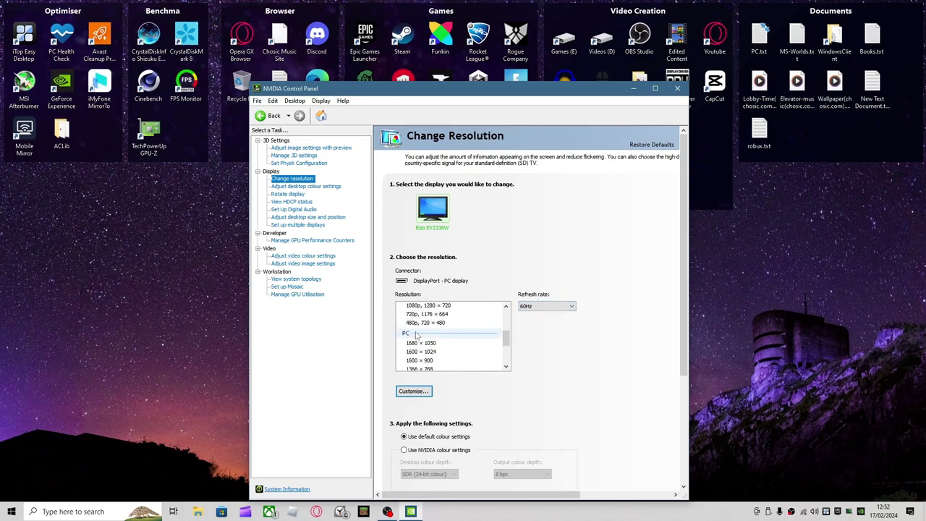
left_click(529, 306)
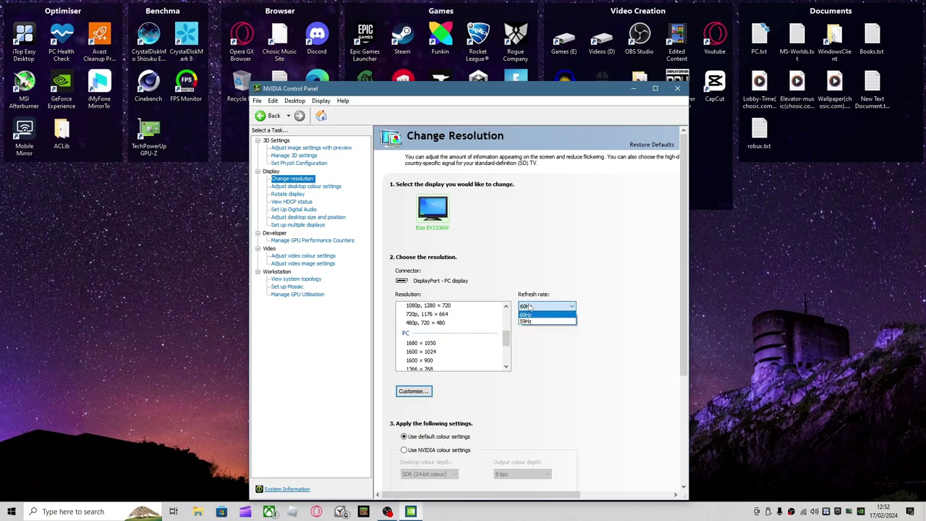
Review the desktop colour, display orientation and GPU performance counter pages
left_click(311, 188)
left_click(315, 188)
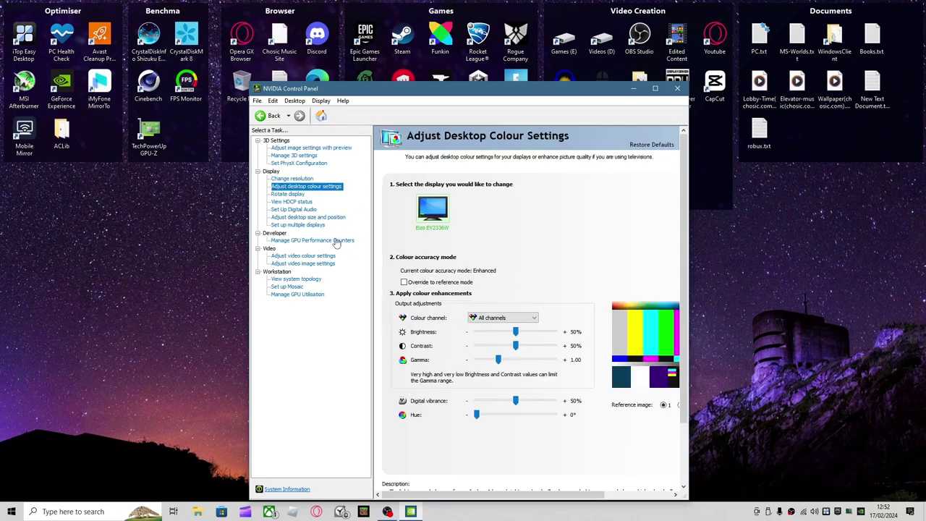
left_click(290, 195)
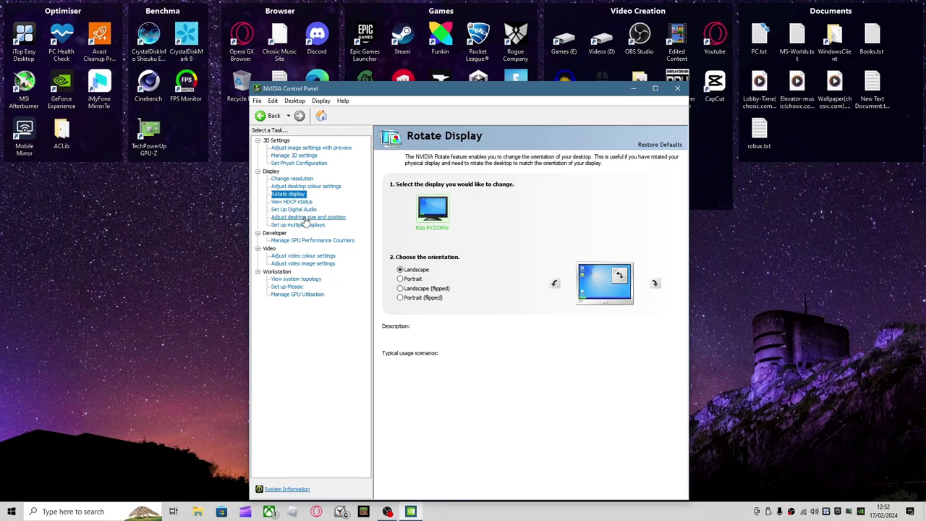
left_click(303, 242)
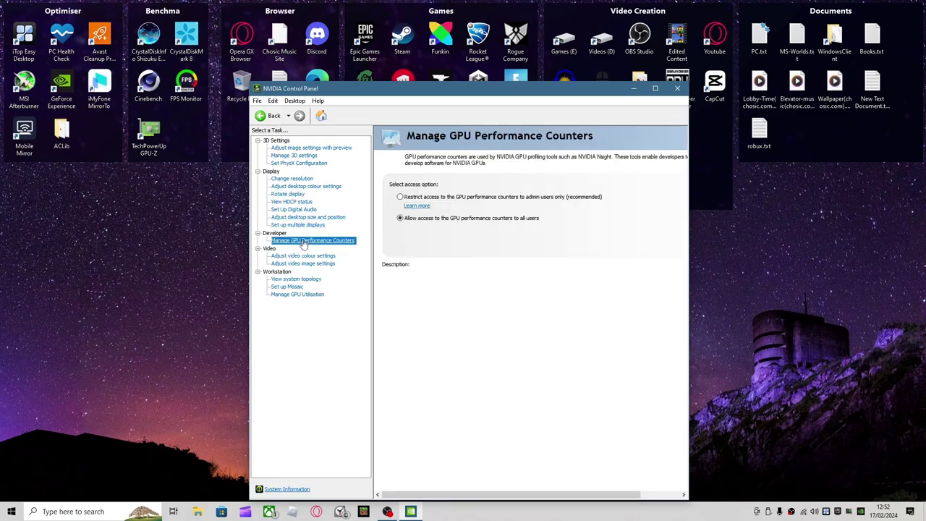
Set video saturation 75%, hue 180°, contrast 56% and brightness 75%
left_click(304, 256)
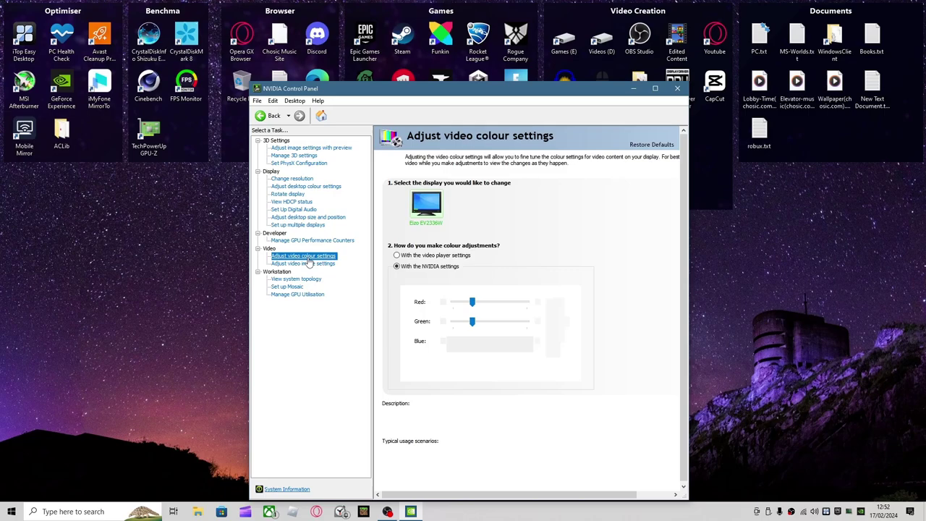
left_click(413, 281)
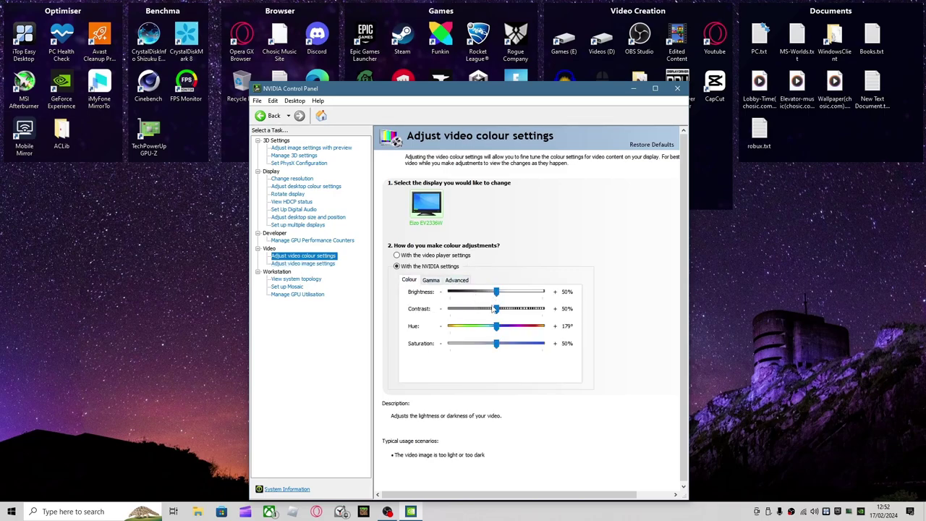
left_click_drag(496, 345, 504, 313)
left_click(498, 312)
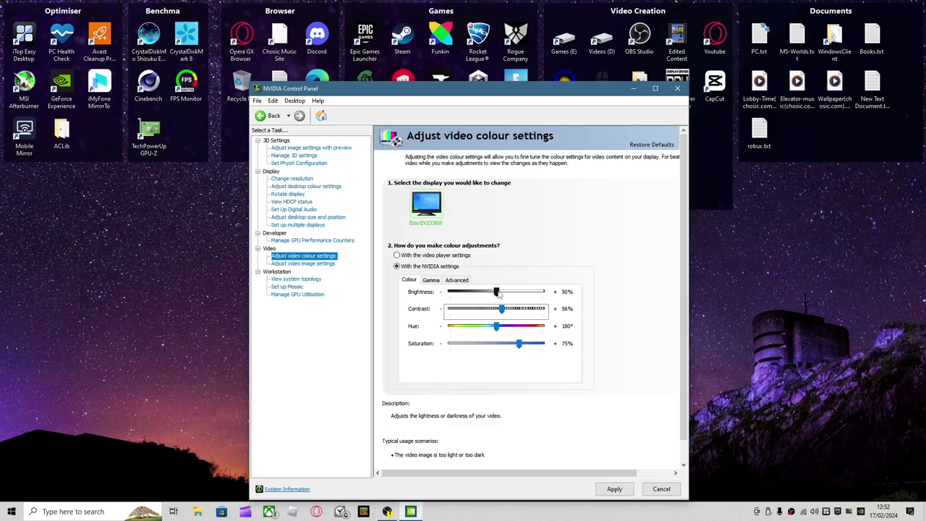
left_click_drag(497, 293, 518, 297)
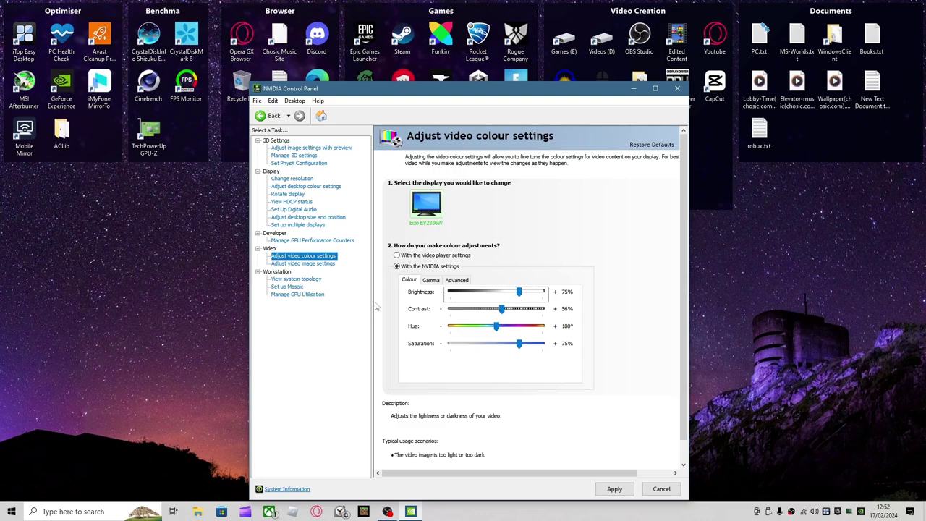
Switch the Quadro K2200 usage mode to Dedicate to graphics tasks and apply it
left_click(286, 265)
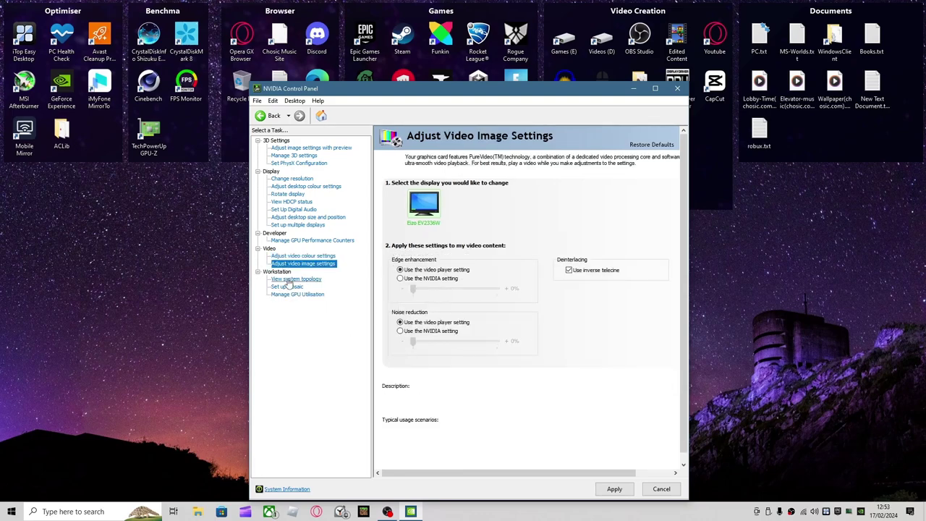
left_click(291, 279)
left_click(454, 321)
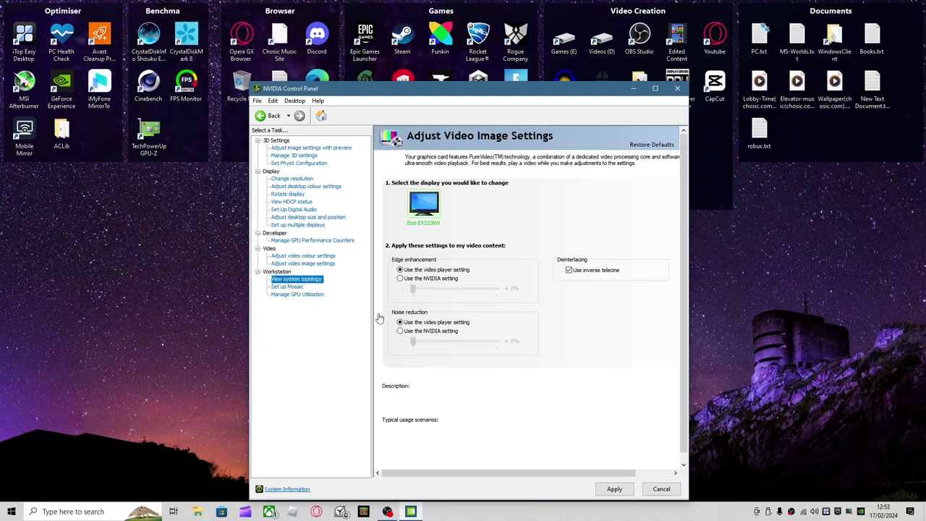
left_click(296, 295)
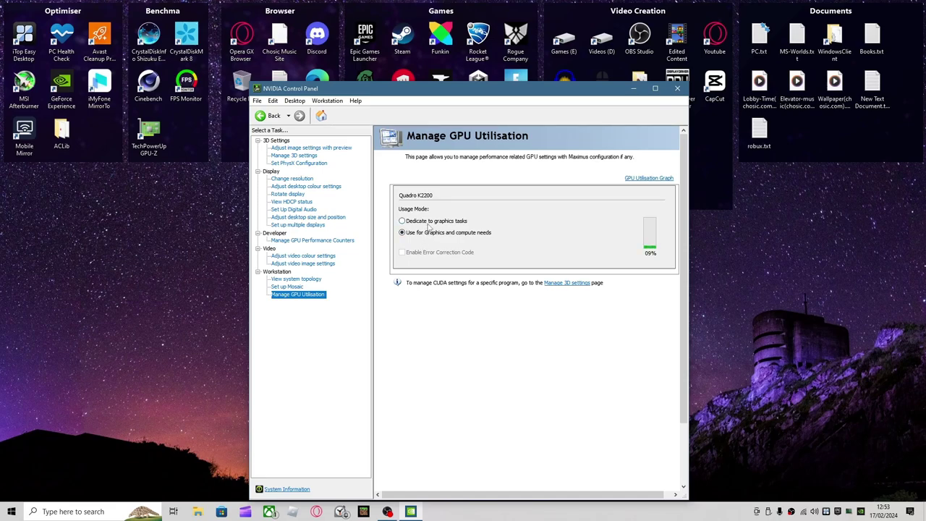
left_click(427, 223)
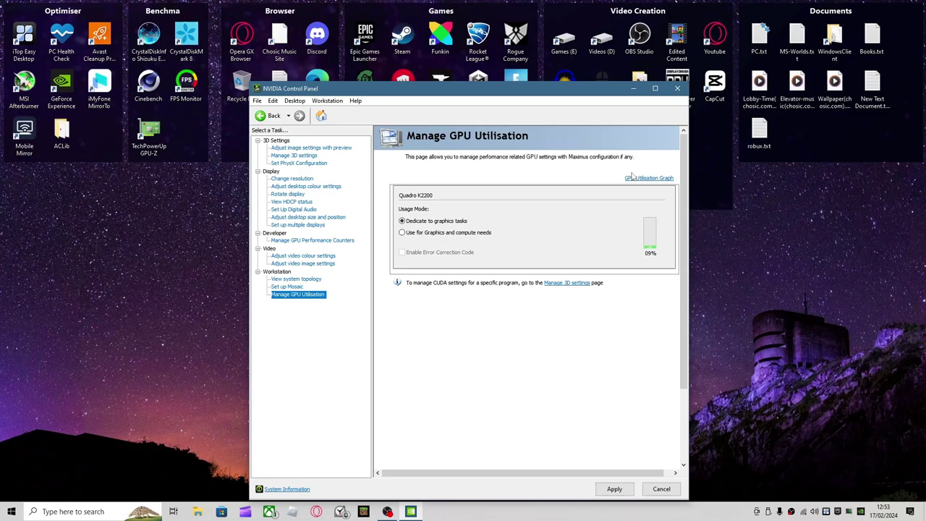
left_click(615, 489)
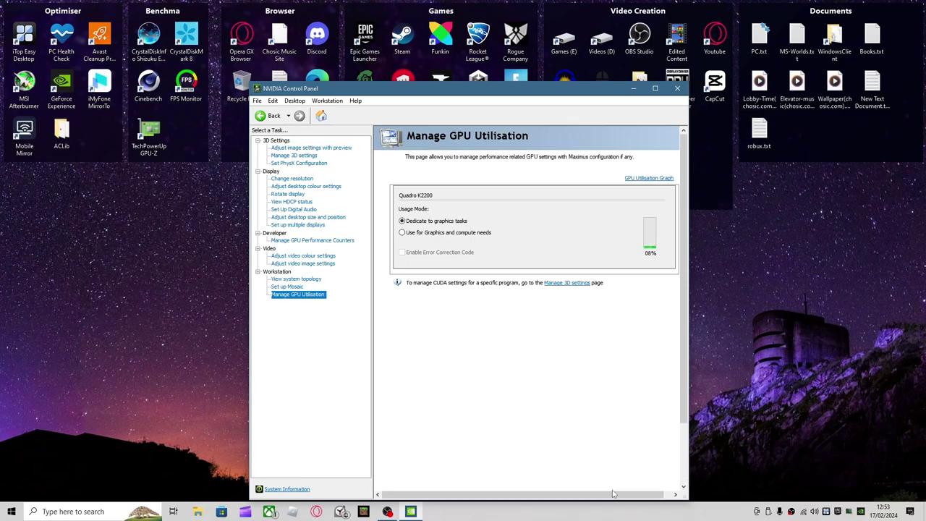
Close NVIDIA Control Panel and make sure Windows Game Mode stays on
key("alt+F4")
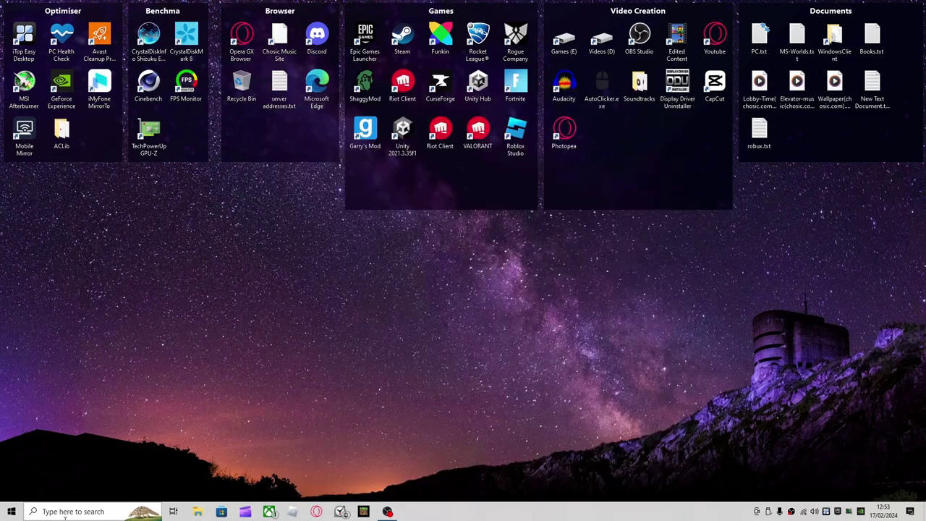
left_click(72, 512)
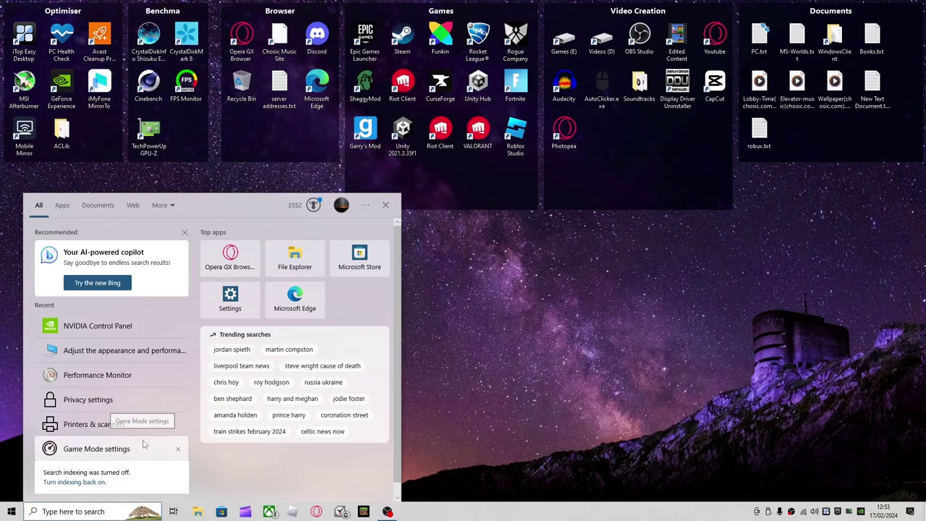
left_click(142, 443)
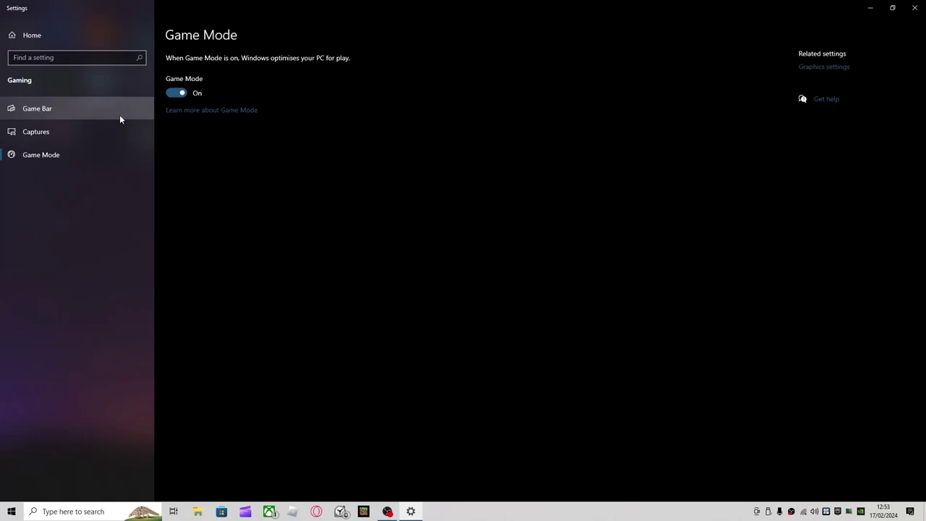
left_click(175, 93)
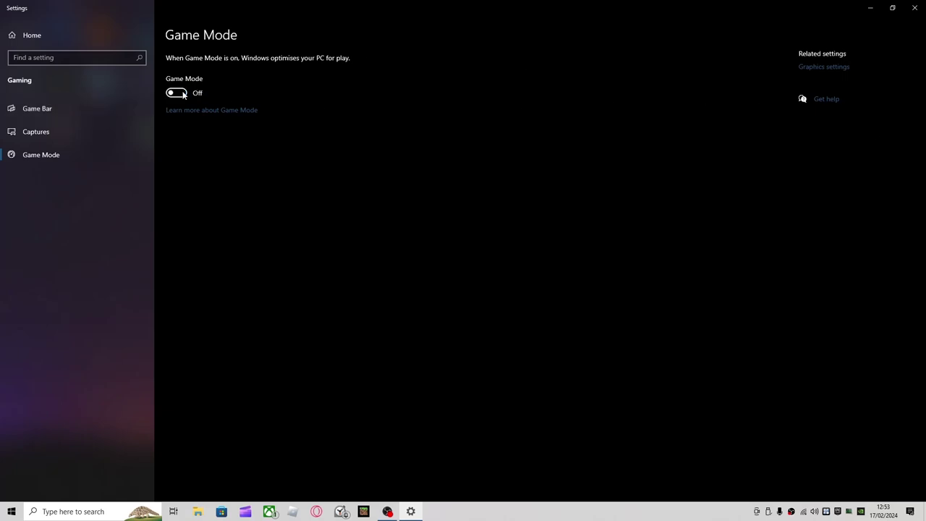
left_click(177, 93)
Save the High performance graphics preference for FortniteClient-Win64-Shipping.exe
left_click(829, 71)
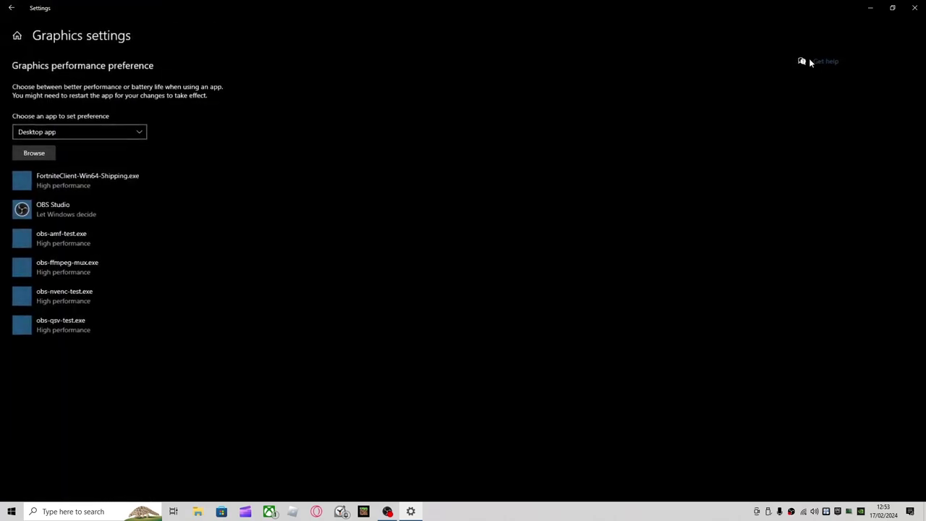
left_click(145, 175)
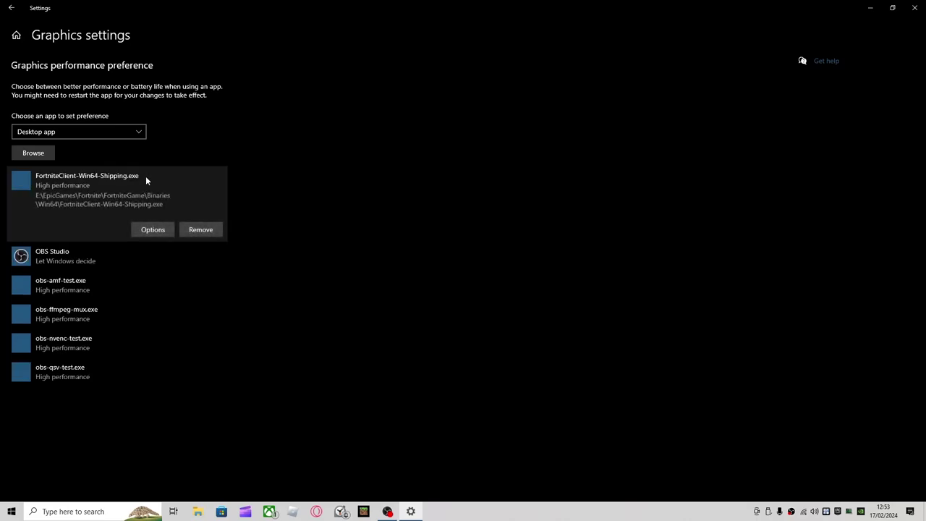
left_click(36, 156)
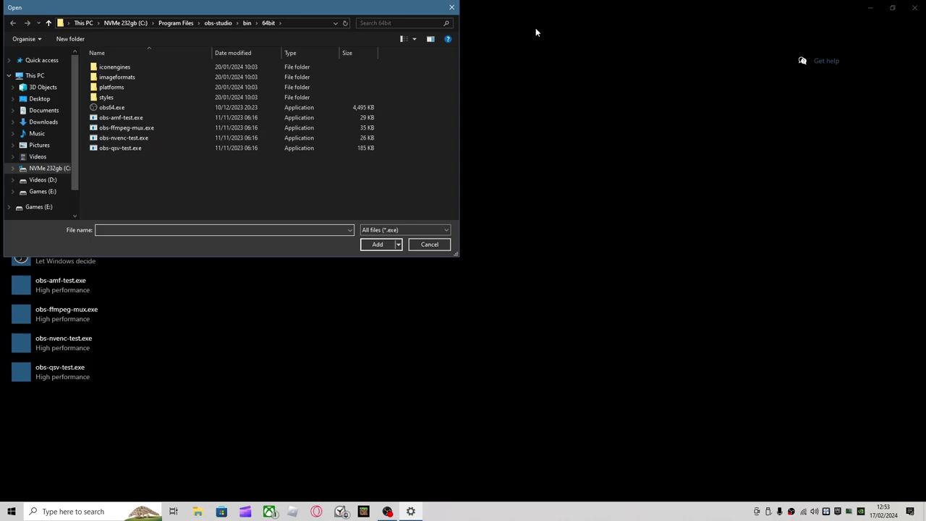
left_click(452, 8)
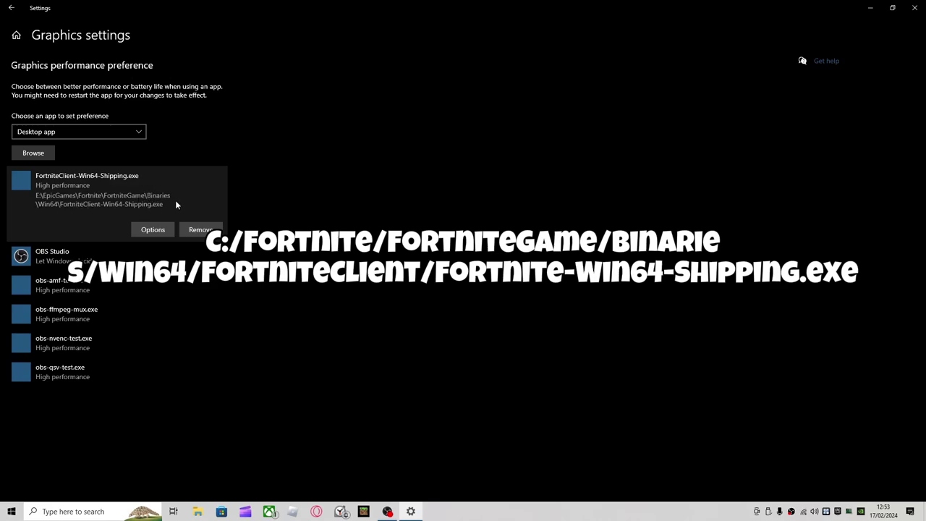
left_click(166, 229)
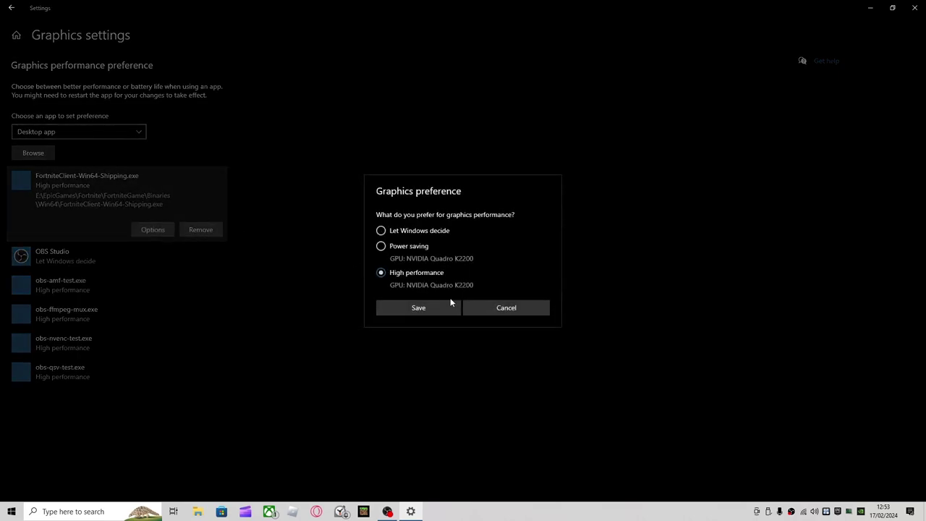
left_click(398, 304)
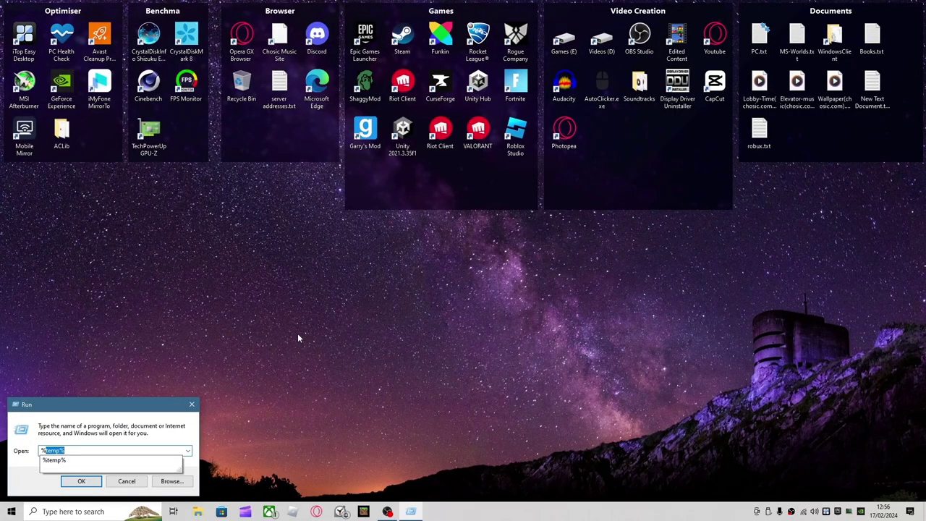
Open %localappdata% and go into FortniteGame\Saved\Config\WindowsClient
type("%l")
key("BackSpace")
key("BackSpace")
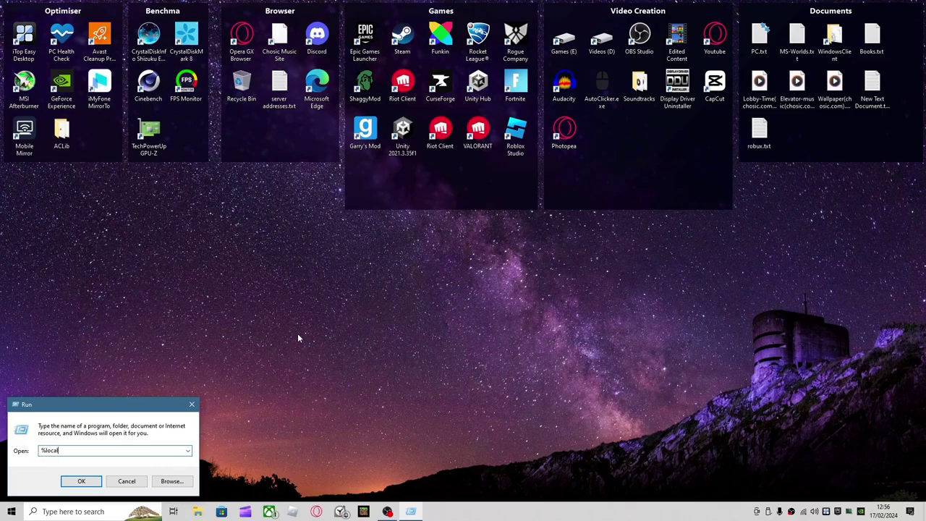
type("localappdata%")
key("Return")
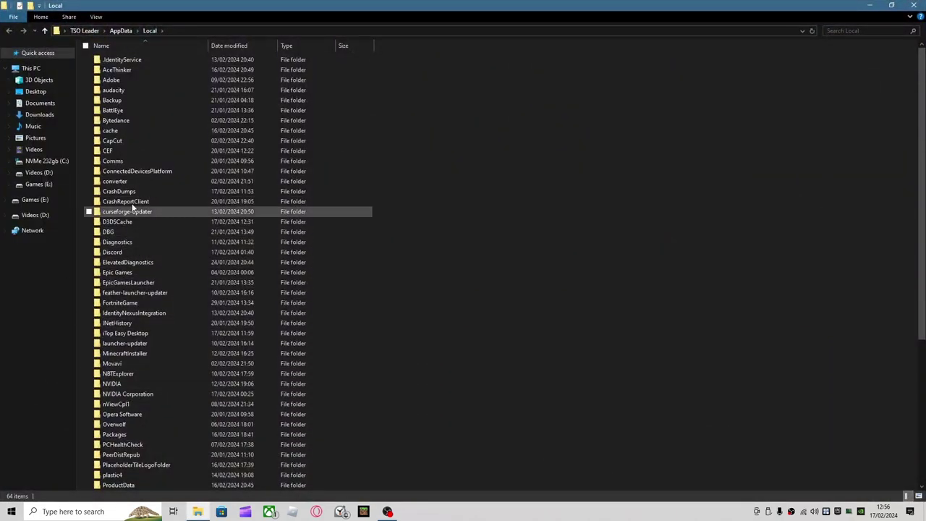
double_click(171, 307)
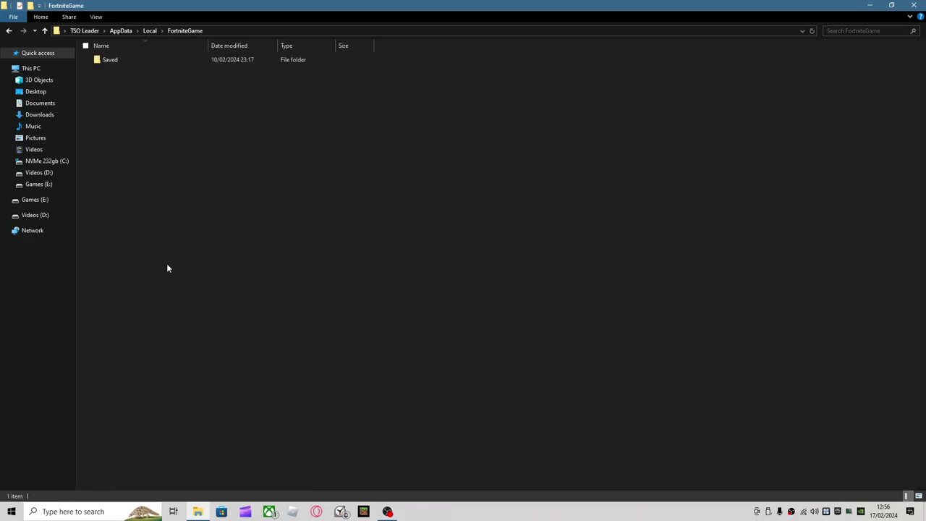
double_click(117, 61)
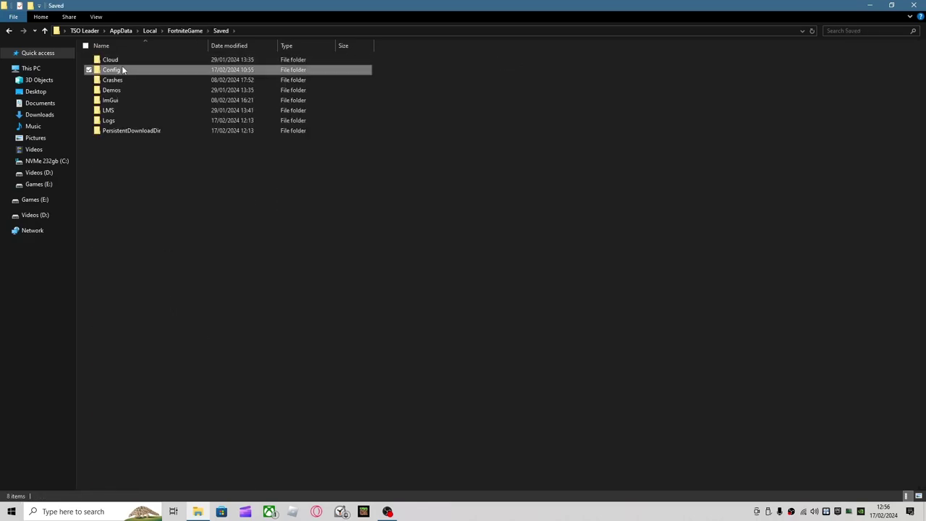
double_click(122, 68)
double_click(138, 70)
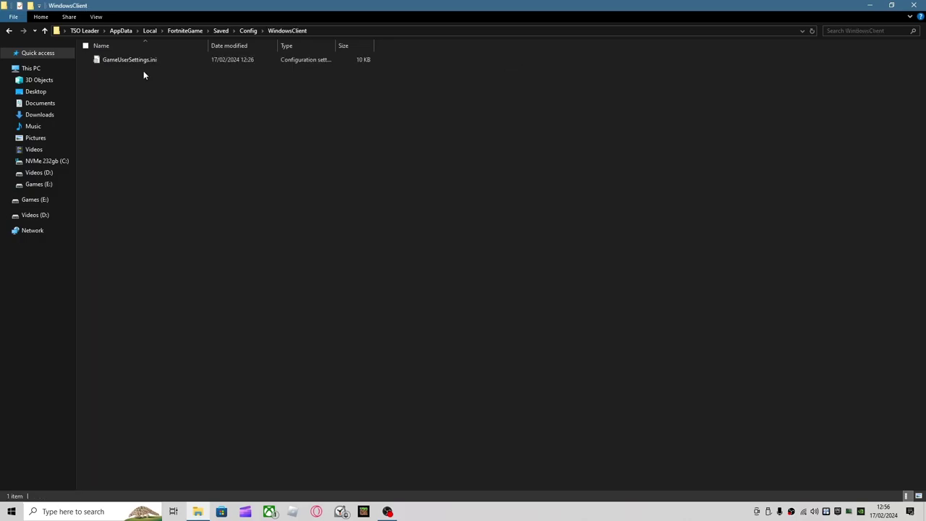
double_click(142, 62)
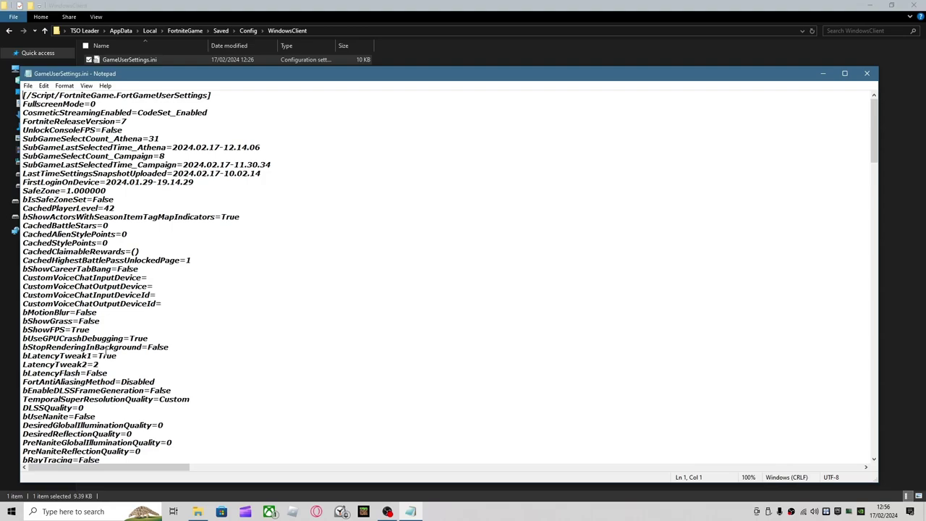
scroll(100, 332, "down", 4)
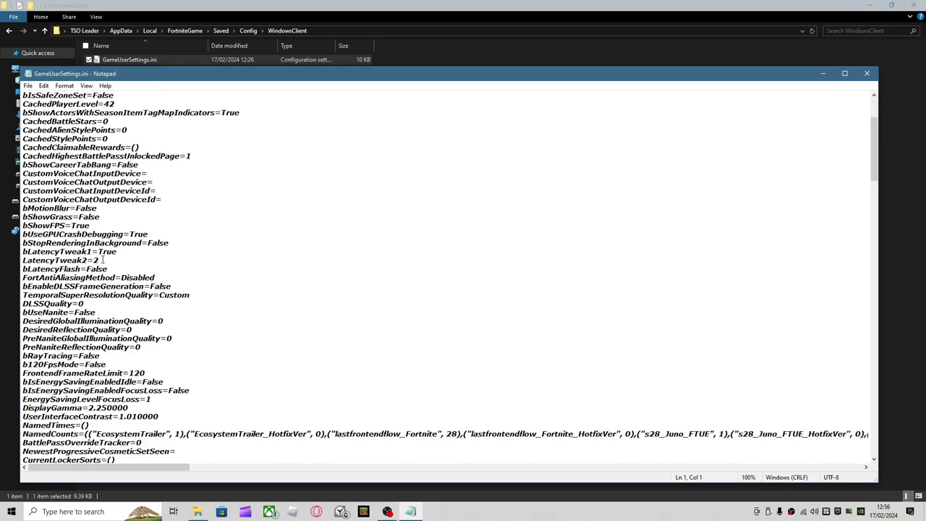
scroll(102, 261, "down", 20)
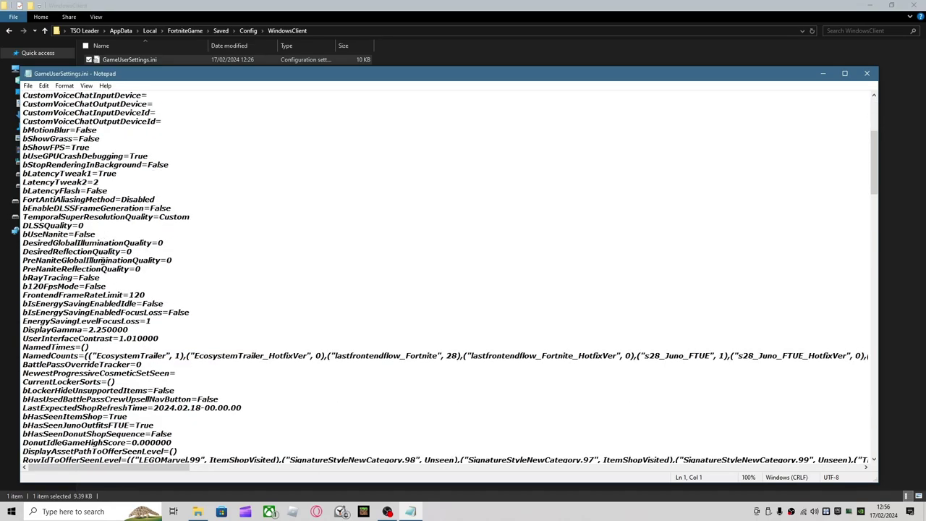
scroll(110, 281, "down", 6)
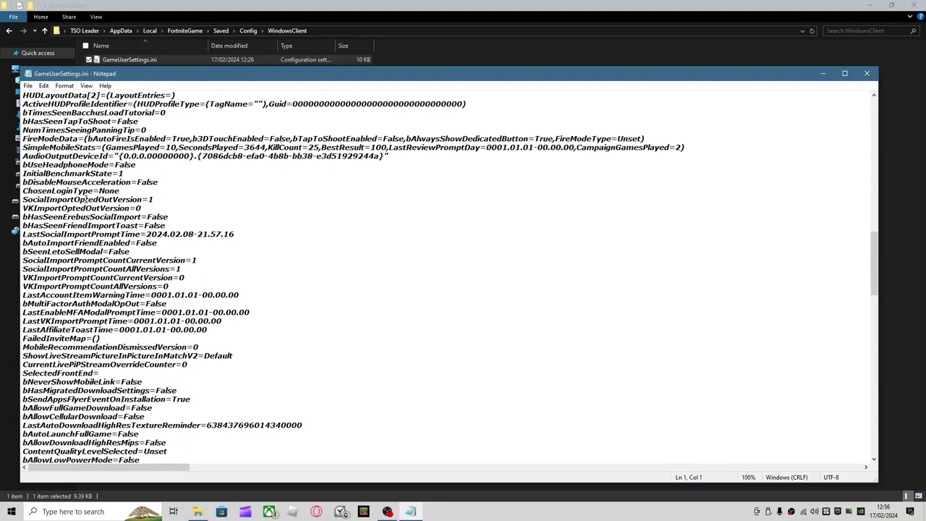
Change Notepad's font from Bold Italic to Regular style, choosing Arial in the Font dialog
left_click(27, 85)
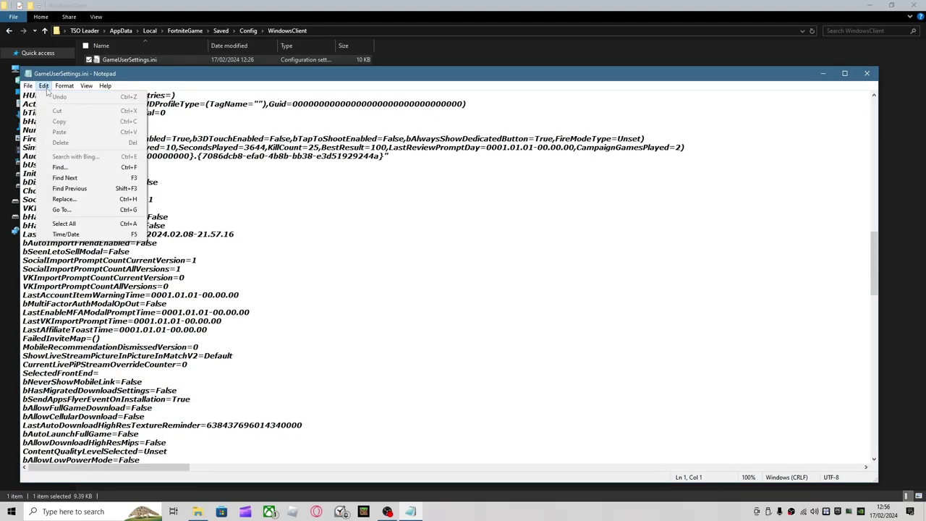
left_click(76, 107)
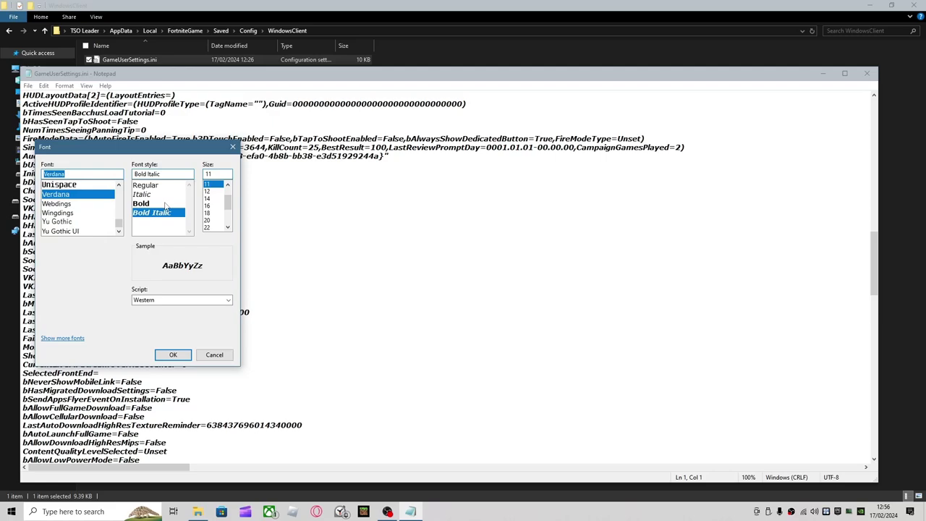
left_click(152, 186)
scroll(74, 202, "up", 15)
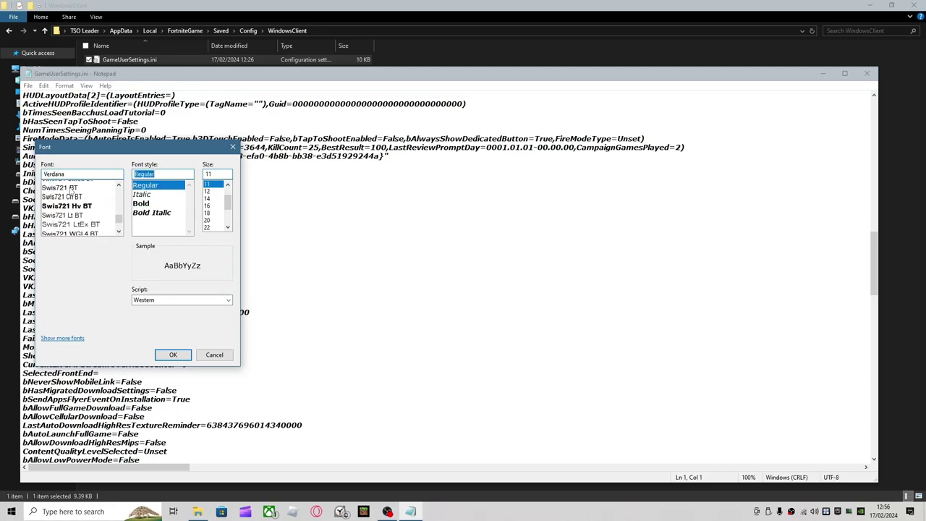
scroll(116, 214, "down", 4)
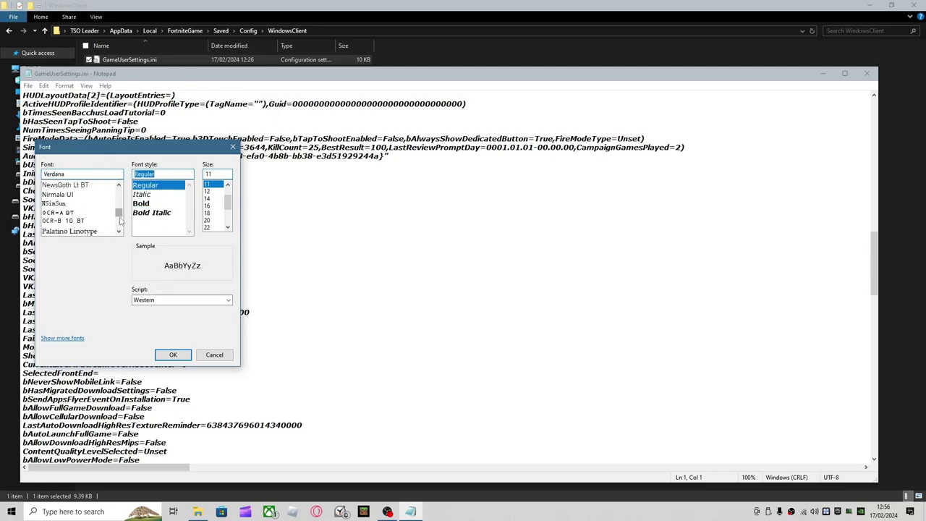
left_click_drag(119, 214, 118, 186)
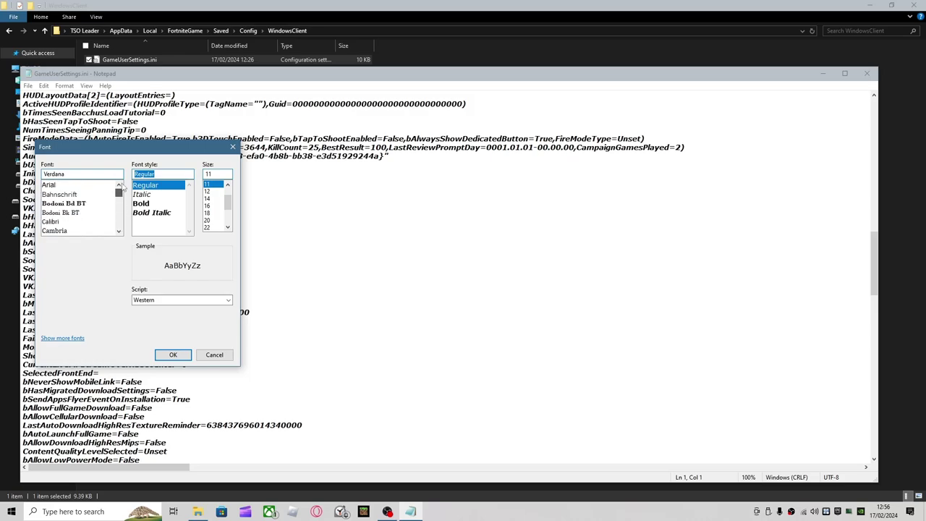
left_click(109, 186)
left_click(173, 354)
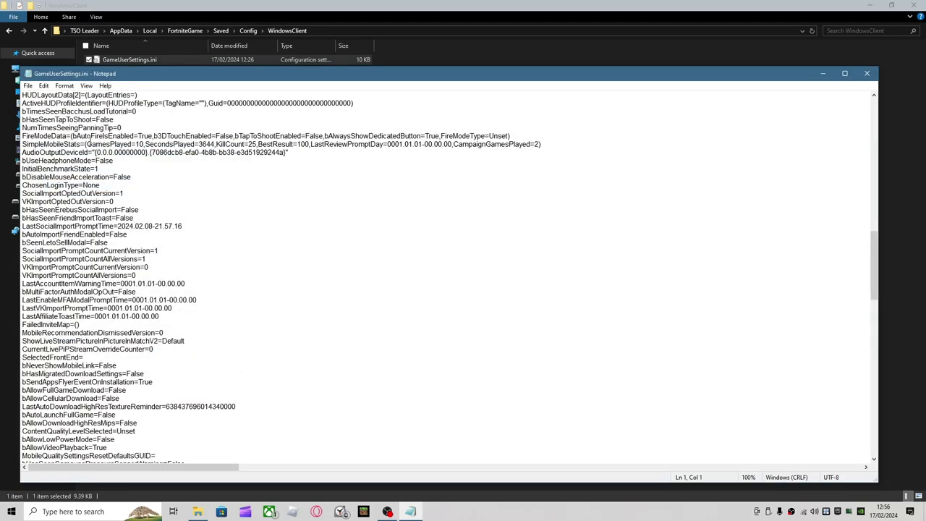
Set sg.ResolutionQuality to 100 in GameUserSettings.ini
scroll(211, 188, "up", 20)
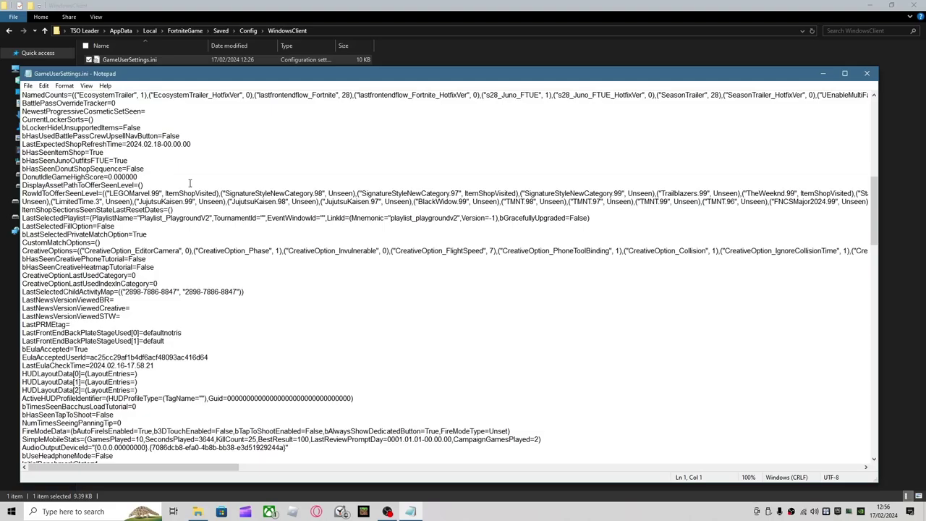
scroll(203, 272, "up", 4)
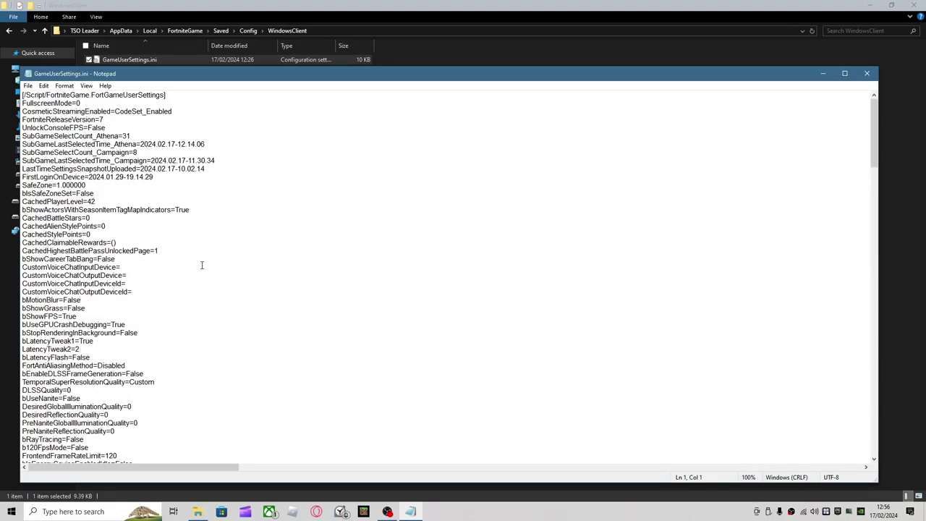
scroll(200, 262, "down", 15)
scroll(196, 260, "down", 10)
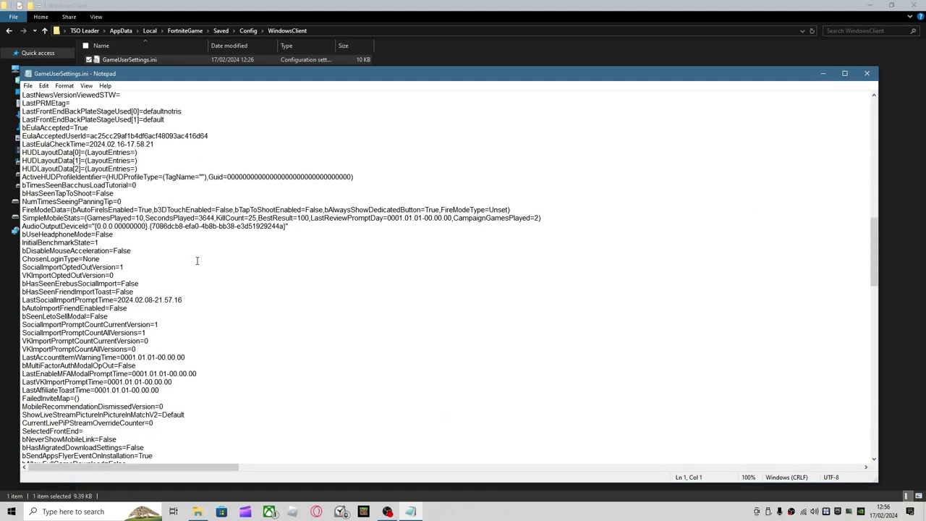
scroll(196, 261, "down", 20)
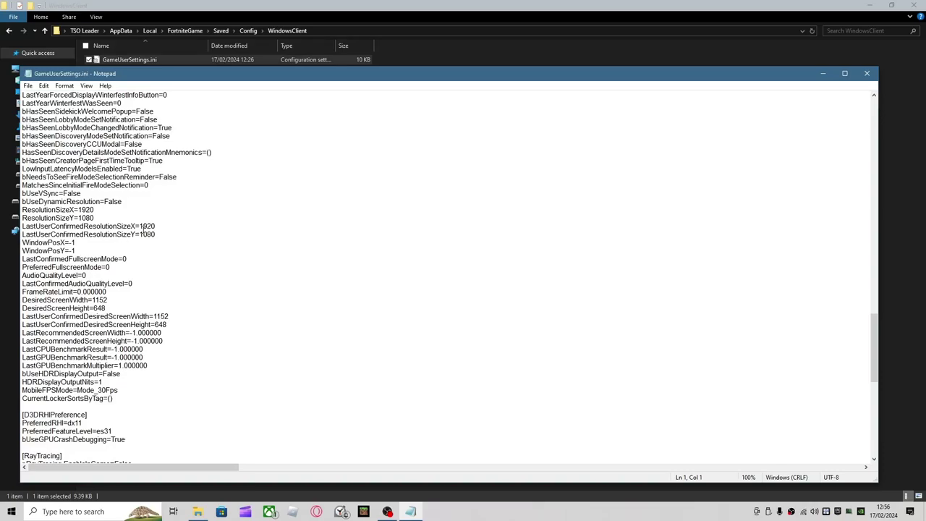
mouse_move(140, 228)
left_mouse_down()
mouse_move(162, 227)
mouse_move(157, 234)
left_mouse_up()
left_click(107, 391)
scroll(102, 384, "down", 3)
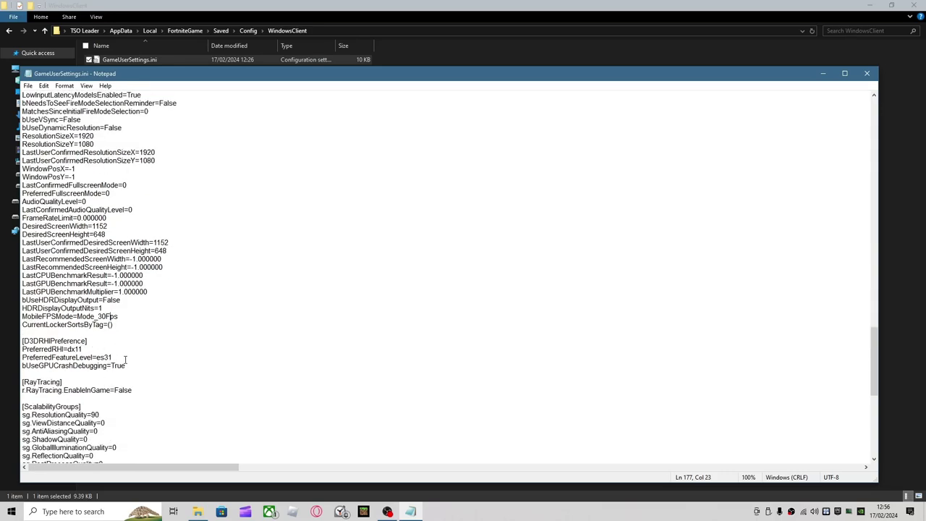
scroll(131, 347, "down", 6)
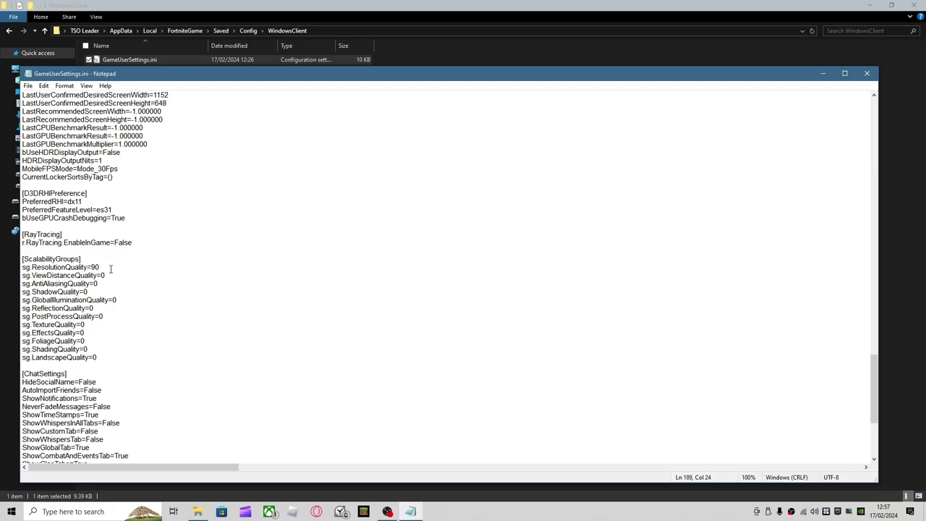
key("BackSpace")
type("100")
Look over the MeshQuality, PreferredFeatureLevel and sg.TextureQuality lines in the file
scroll(239, 365, "down", 7)
scroll(232, 366, "up", 5)
scroll(233, 347, "down", 5)
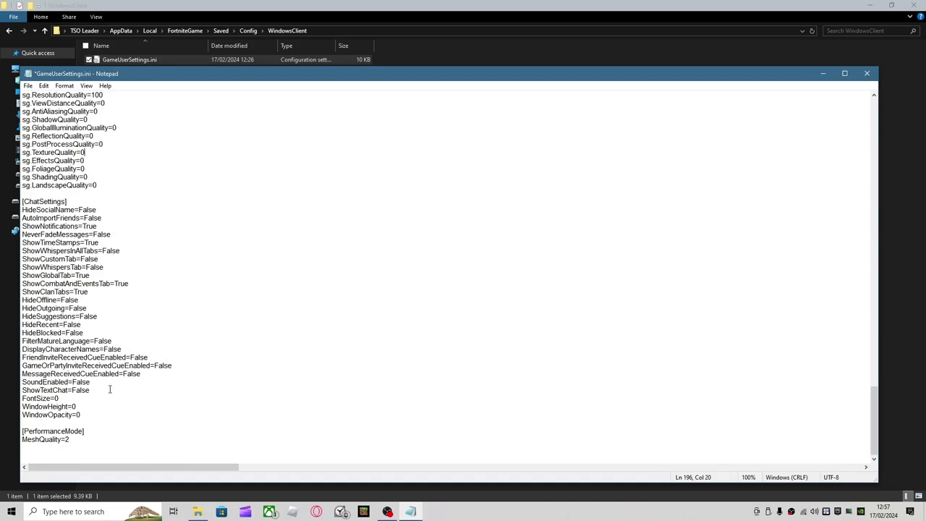
left_click(74, 441)
scroll(96, 330, "up", 6)
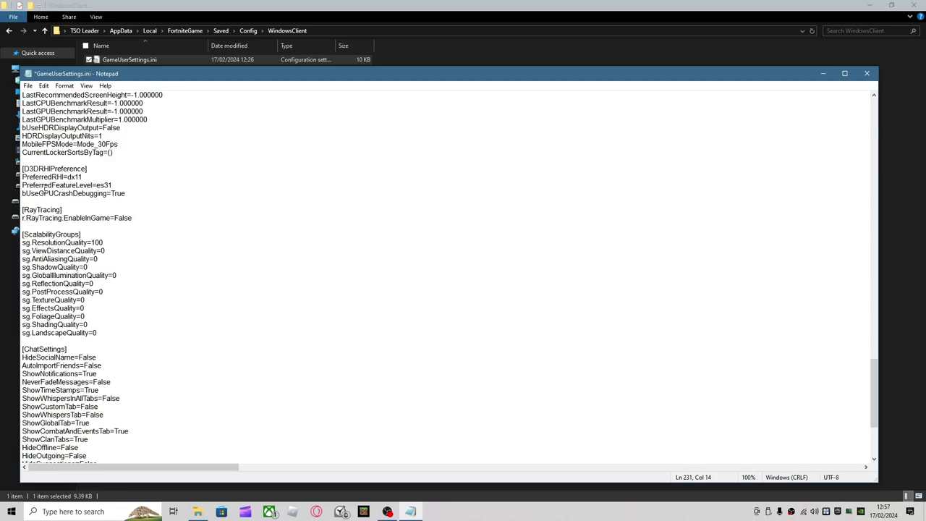
left_click(99, 186)
scroll(94, 219, "down", 6)
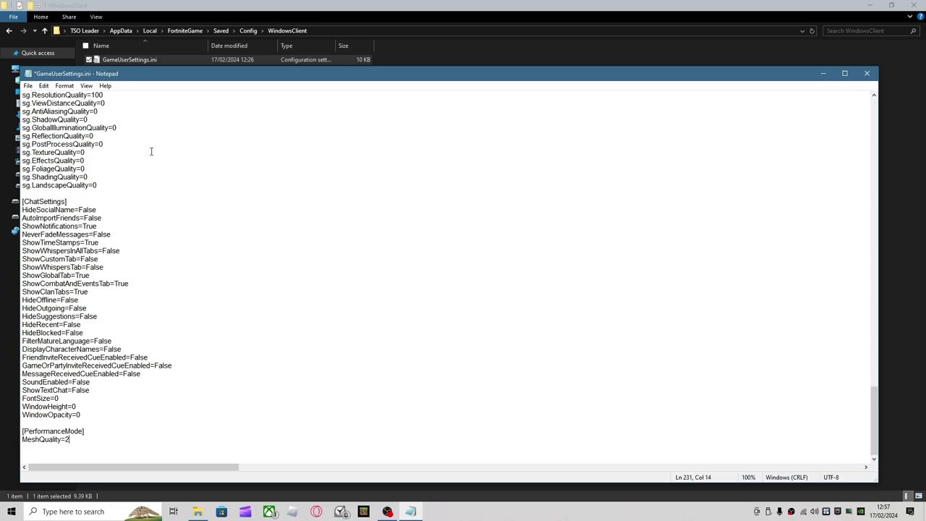
left_click(106, 152)
scroll(106, 152, "up", 12)
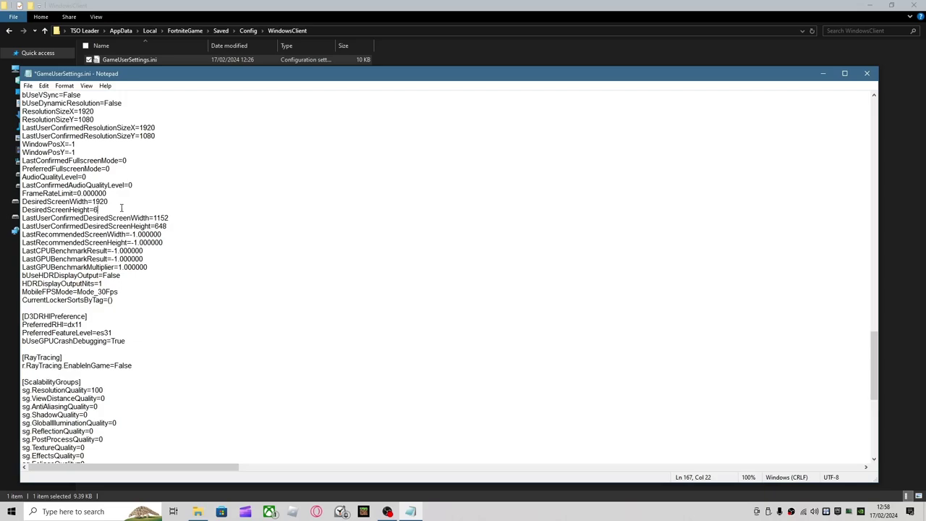
Set DesiredScreenHeight to 1080, check the 1920 width, and close the file
key("BackSpace")
type("1080")
left_click_drag(141, 128, 154, 125)
left_click_drag(93, 210, 110, 209)
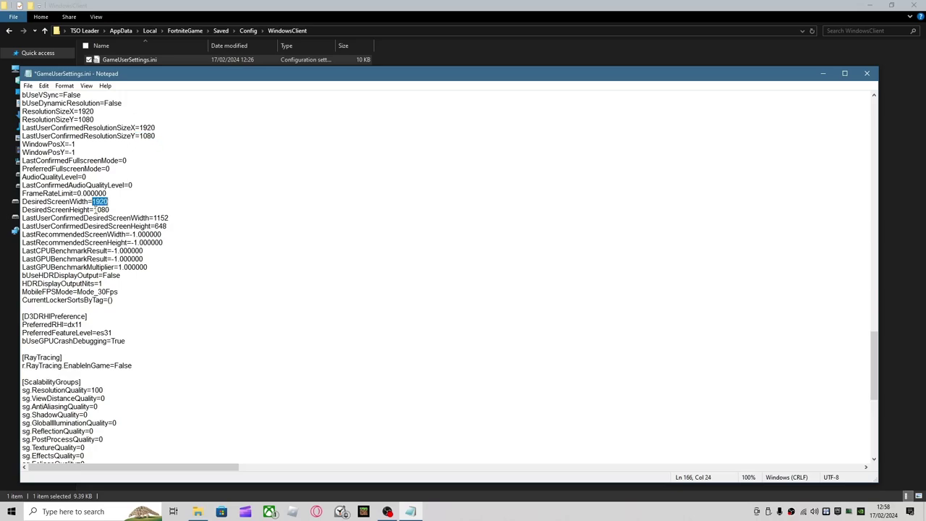
left_click(867, 73)
Save GameUserSettings.ini, close File Explorer, and bring up the Windows search panel
left_click(436, 262)
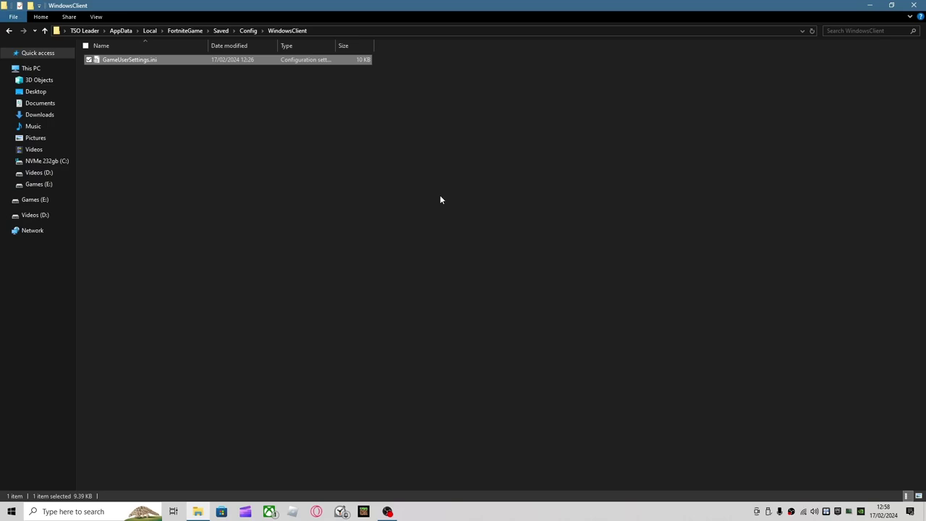
left_click(914, 5)
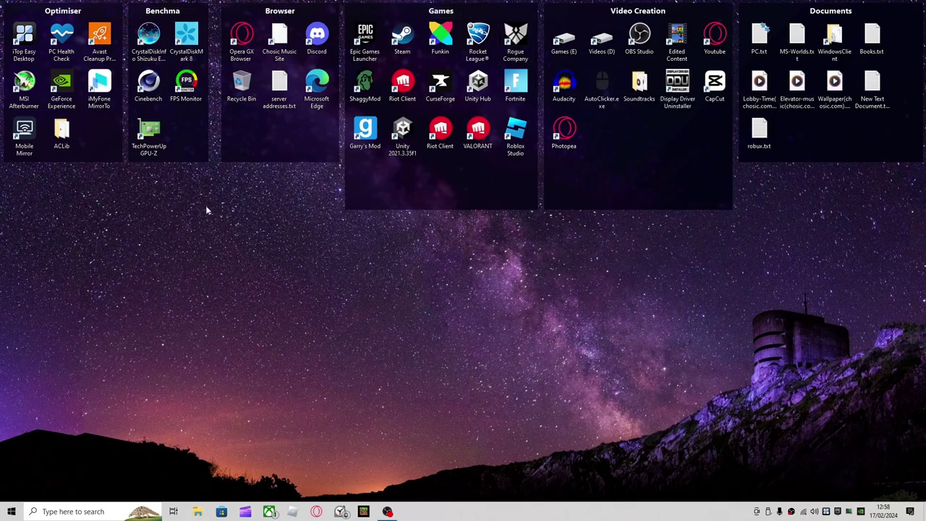
left_click(98, 511)
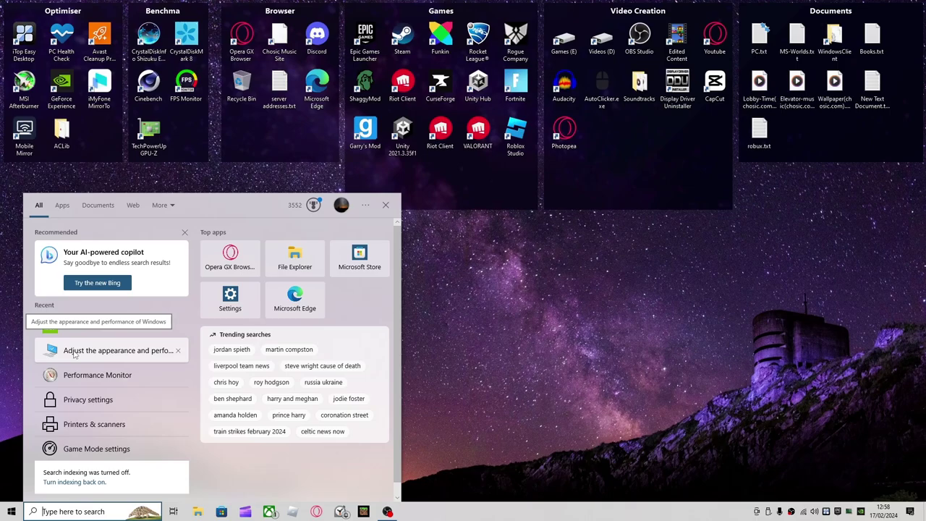
Apply 'Adjust for best performance' visual effects in Performance Options, ending on the Advanced tab
left_click(75, 352)
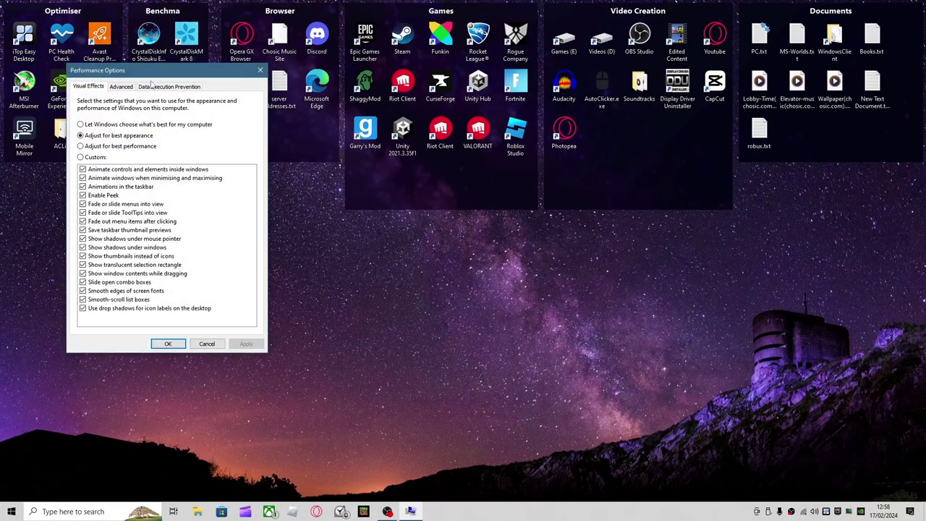
left_click(121, 87)
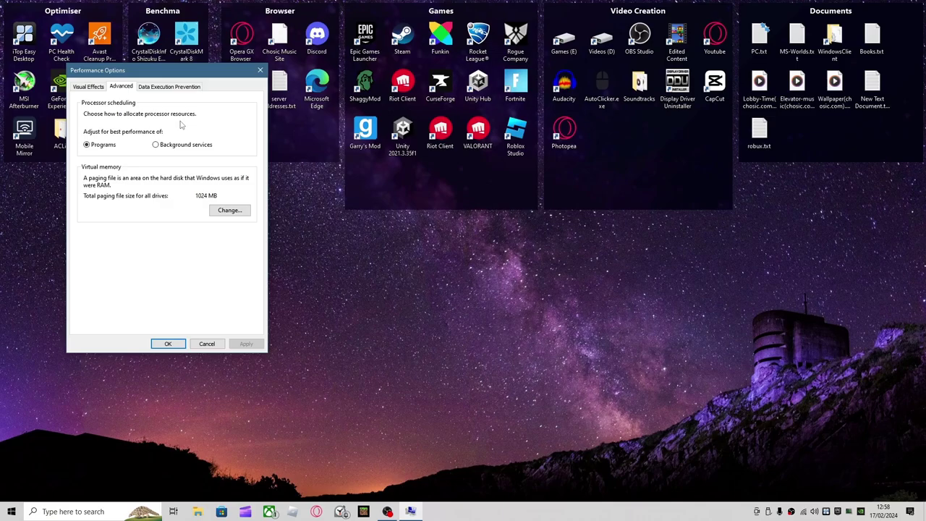
left_click(90, 86)
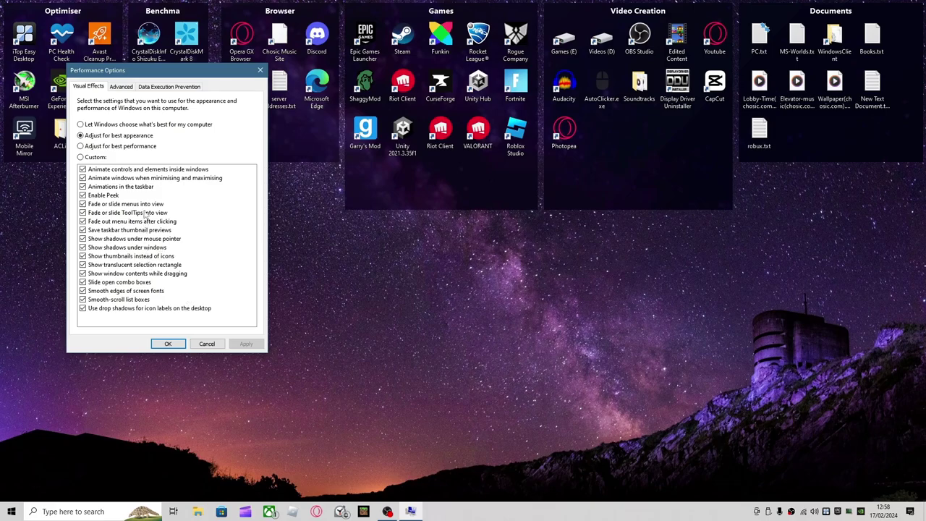
left_click(132, 145)
left_click(118, 87)
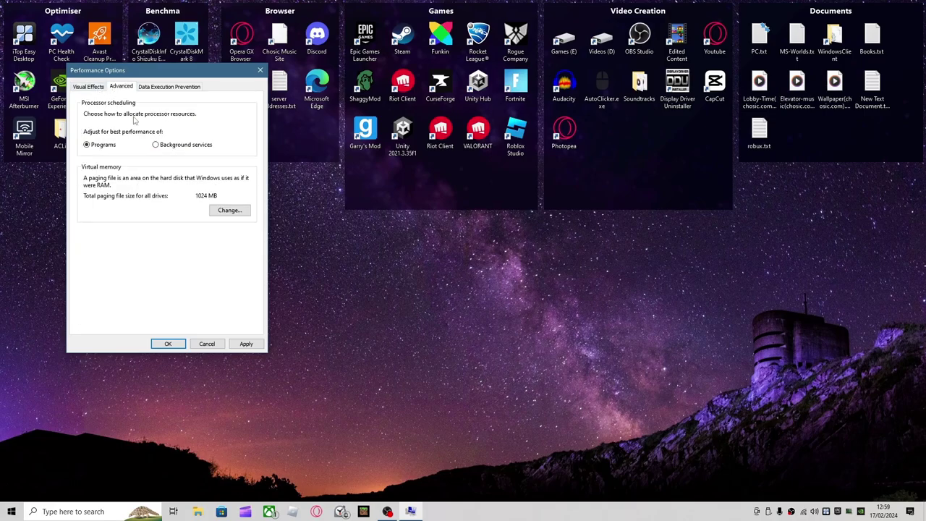
left_click(86, 89)
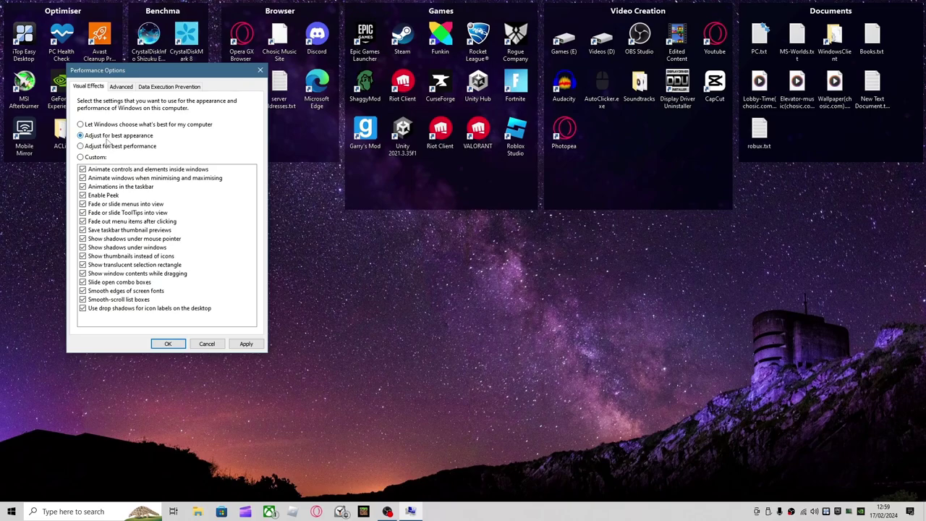
left_click(246, 343)
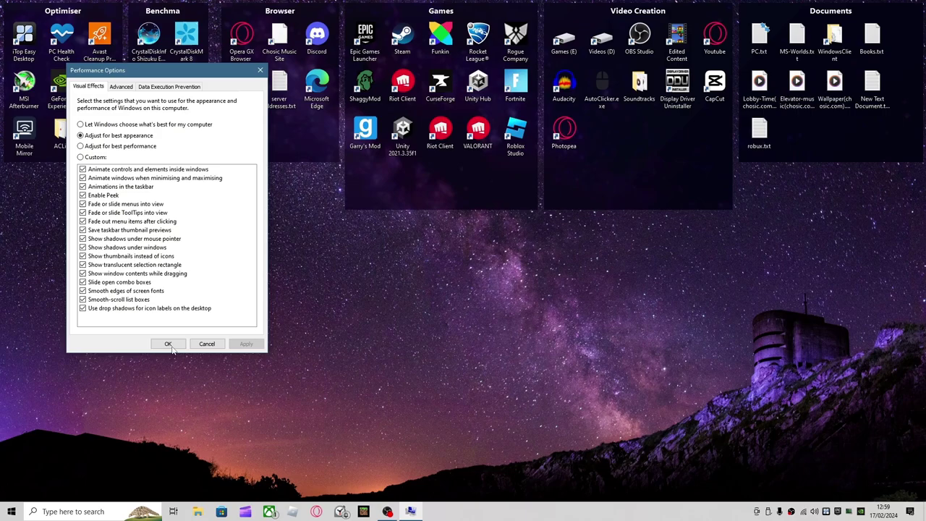
left_click(122, 88)
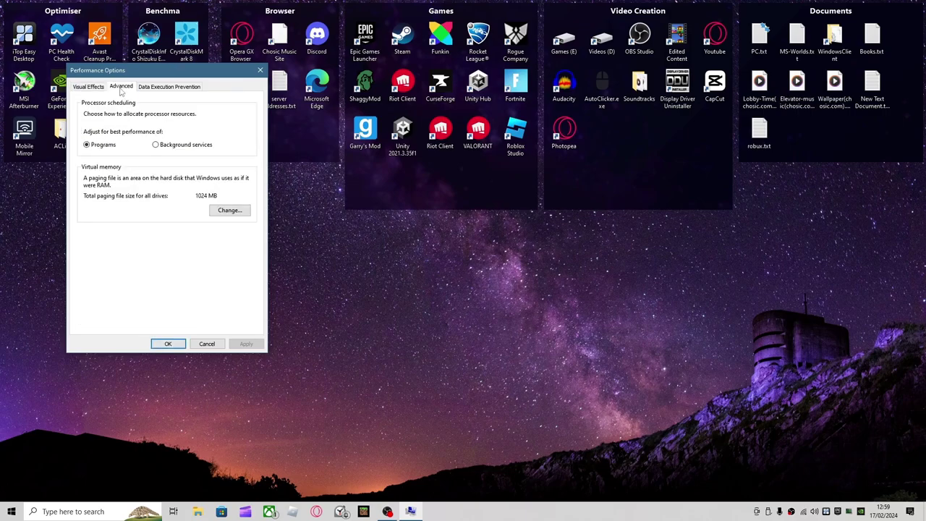
Disable automatic paging file management, try 6000 MB sizes, then make C: system managed
left_click(229, 211)
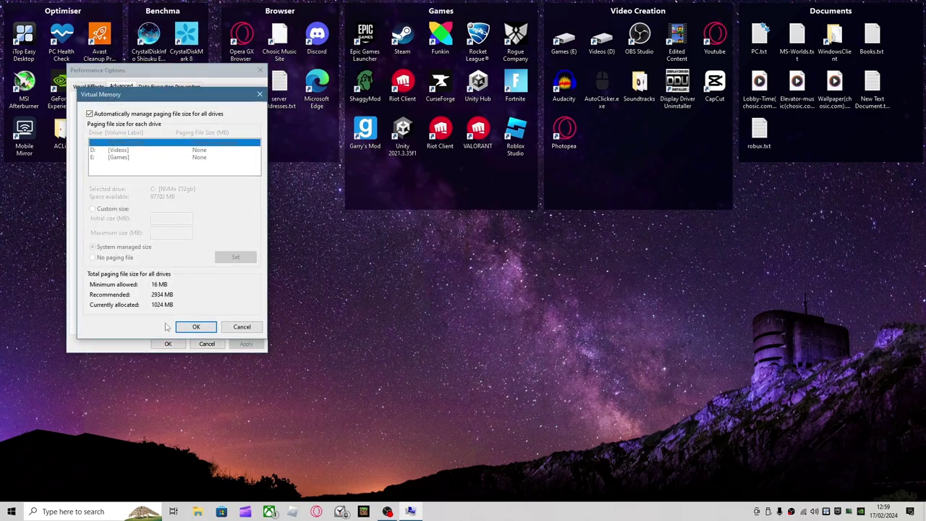
left_click(90, 114)
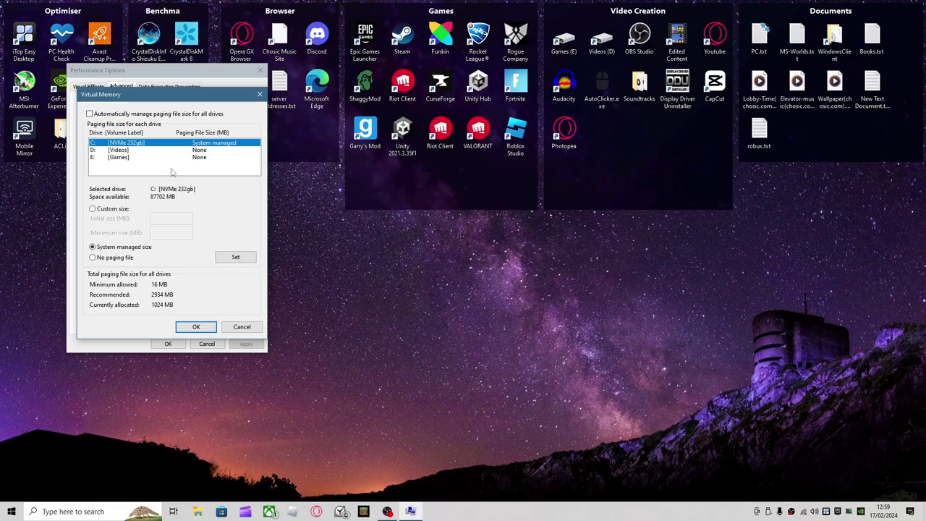
left_click(92, 210)
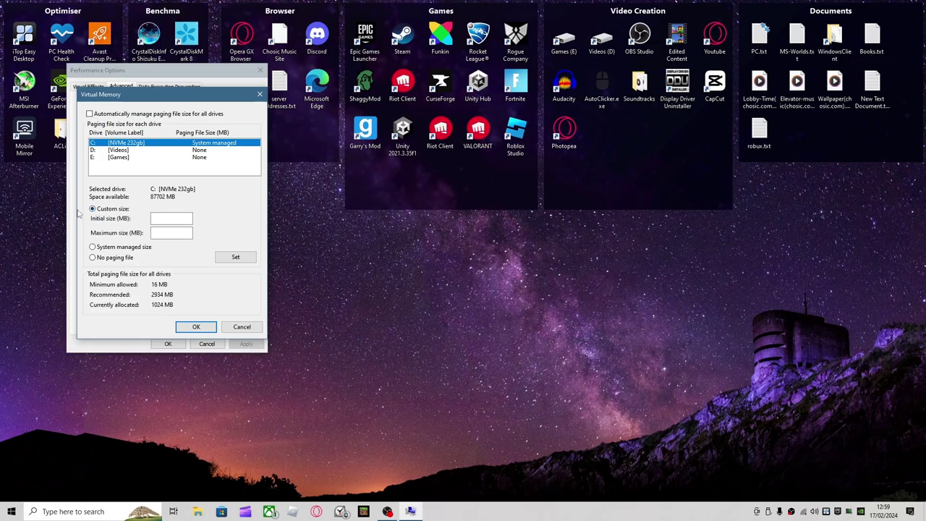
left_click(162, 217)
type("6000")
left_click(165, 232)
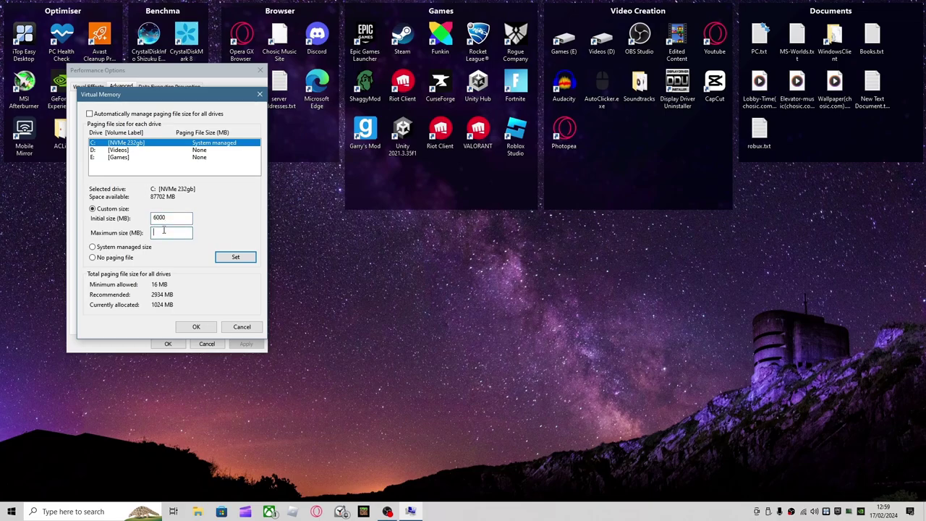
type("6000")
left_click(140, 248)
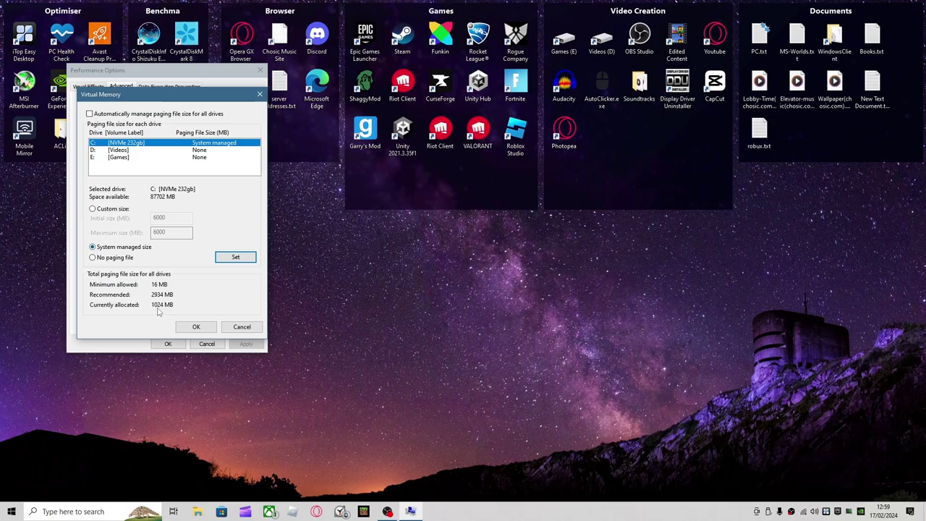
left_click(181, 329)
key("Return")
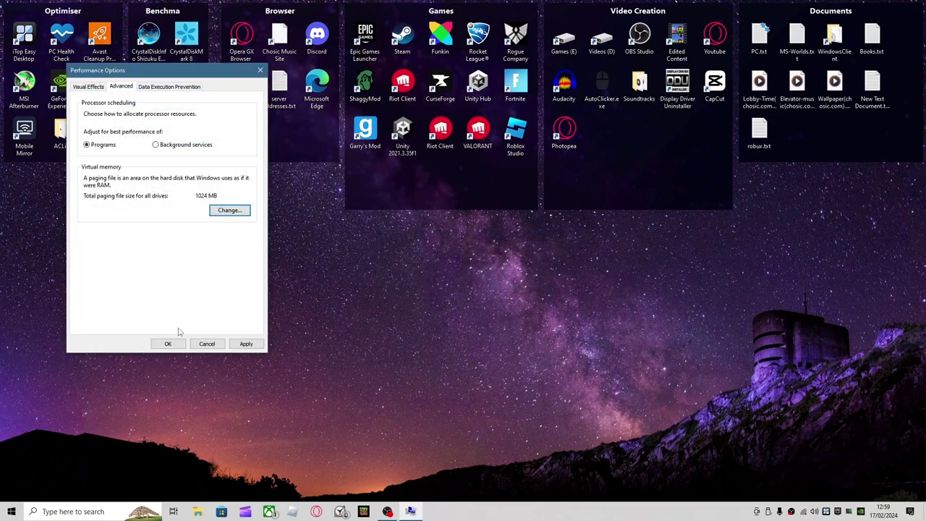
Confirm and close the Performance Options dialog with OK
left_click(175, 341)
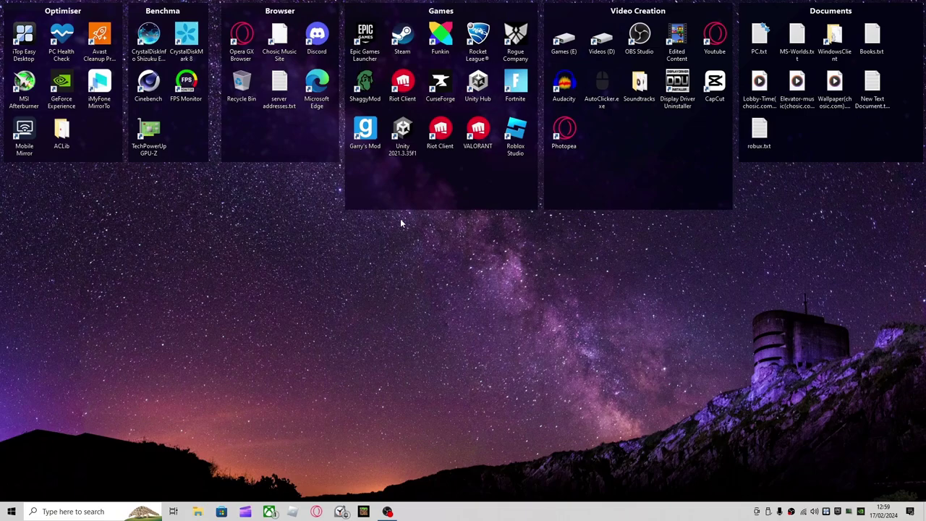
Open Task Manager, review the Memory and CPU performance graphs, then close it
right_click(439, 516)
left_click(470, 472)
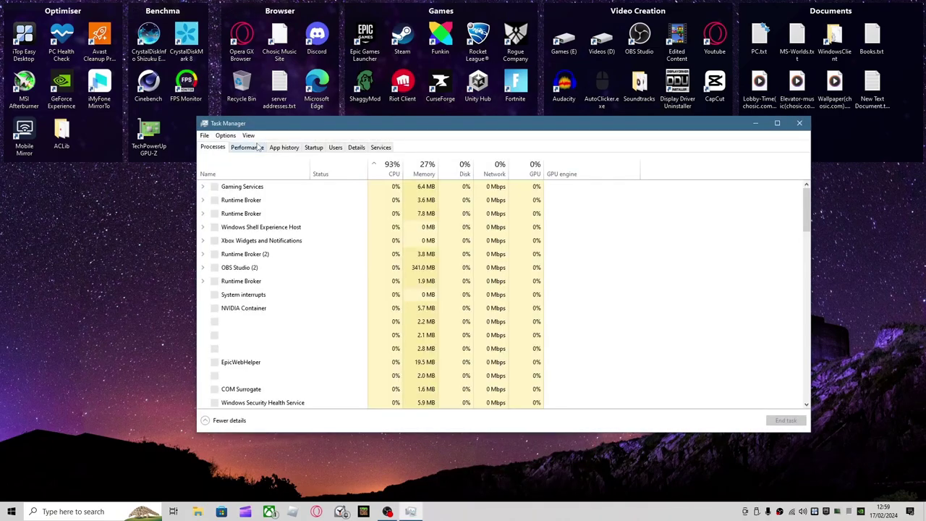
left_click(253, 148)
left_click(252, 199)
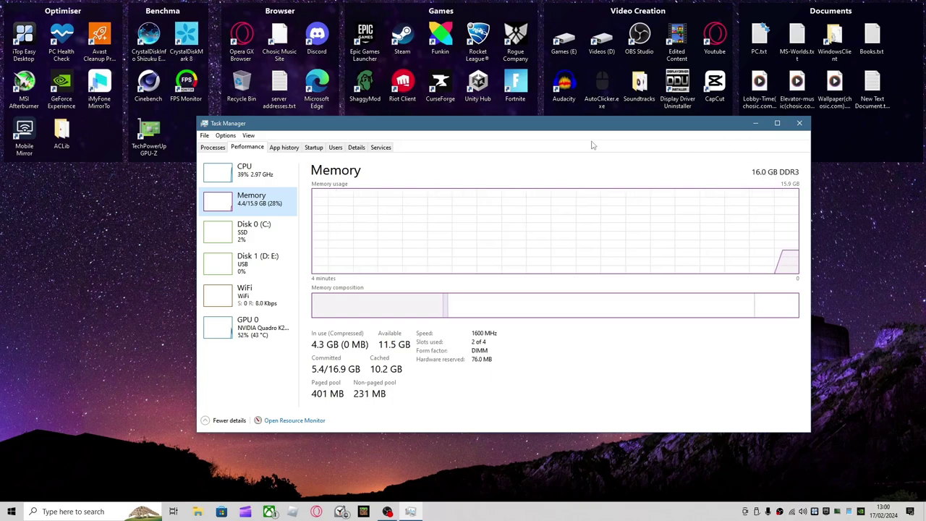
left_click(259, 173)
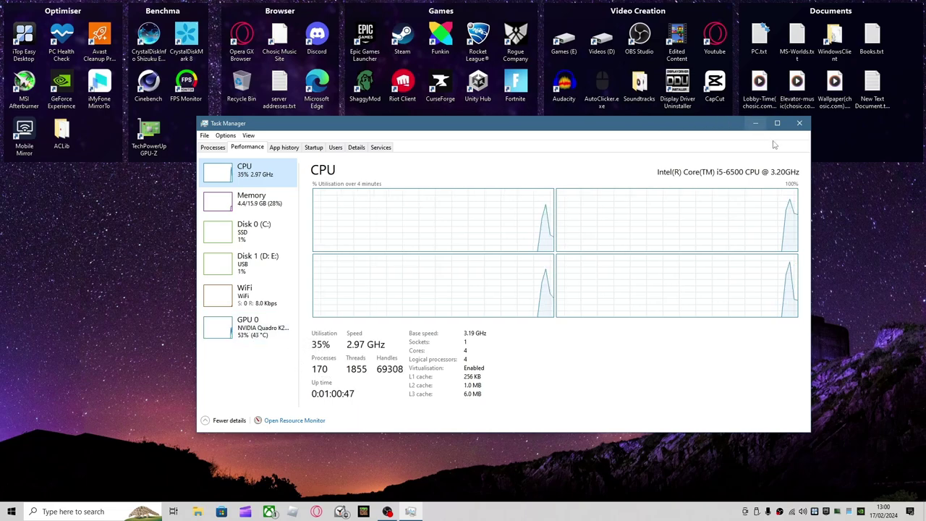
left_click(267, 194)
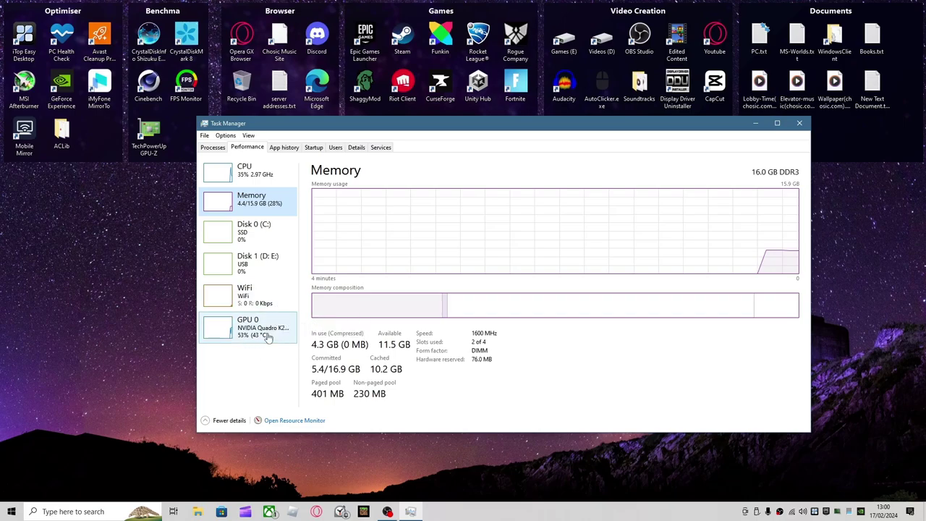
left_click(799, 123)
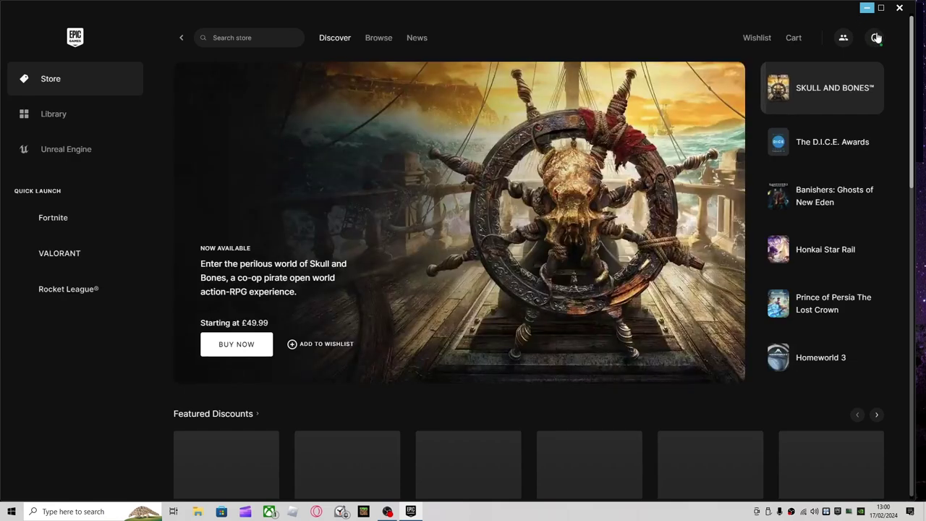
Check Fortnite's launch arguments -LANPLAY -NOSPLASH -NOTEXTURESTREAMING -USEALLAVAILABLECORES, then return to the Store
left_click(874, 37)
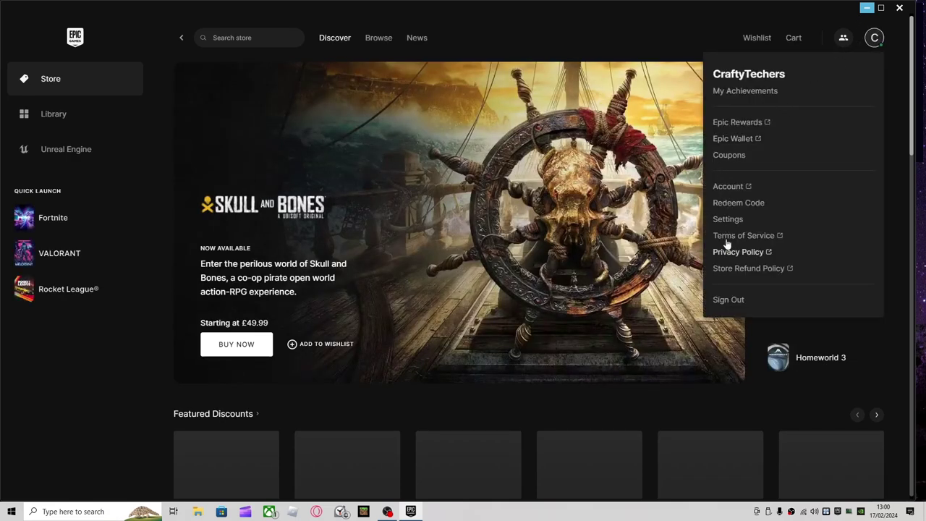
left_click(788, 220)
scroll(94, 320, "down", 3)
scroll(95, 320, "down", 5)
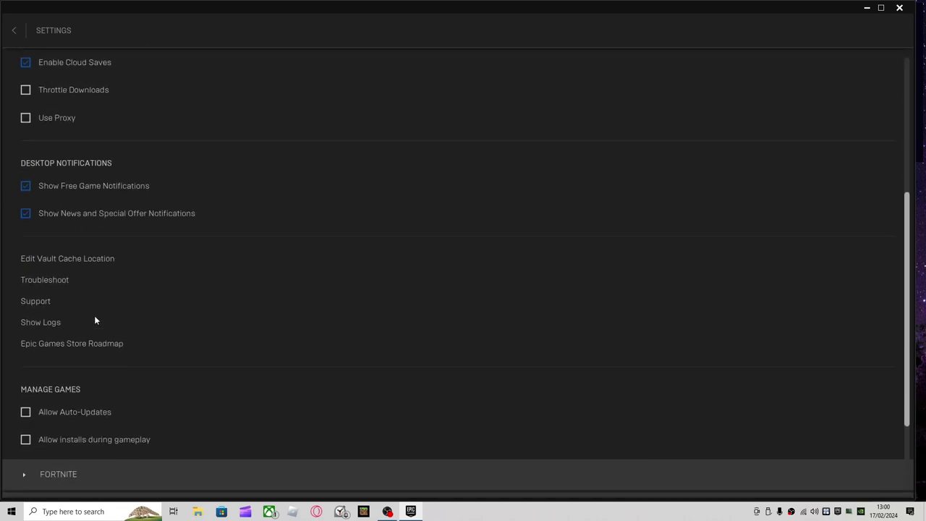
left_click(63, 355)
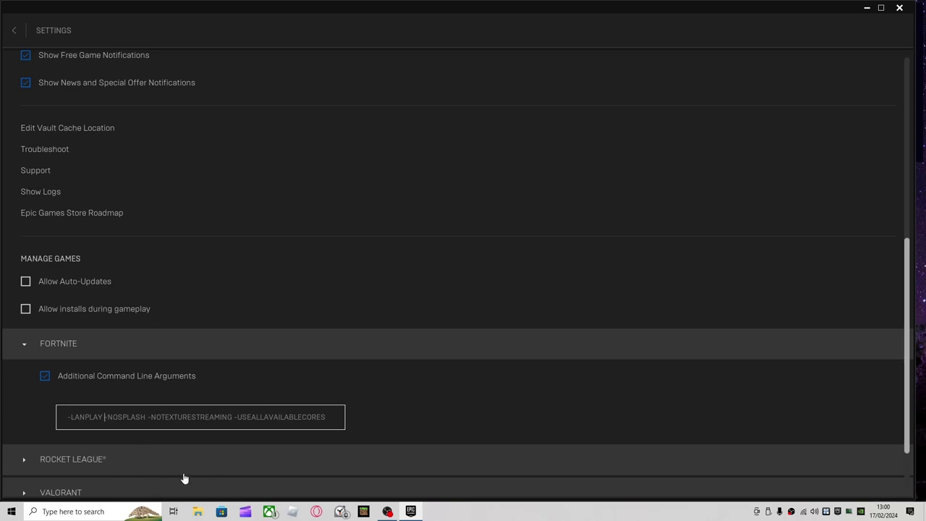
key("super")
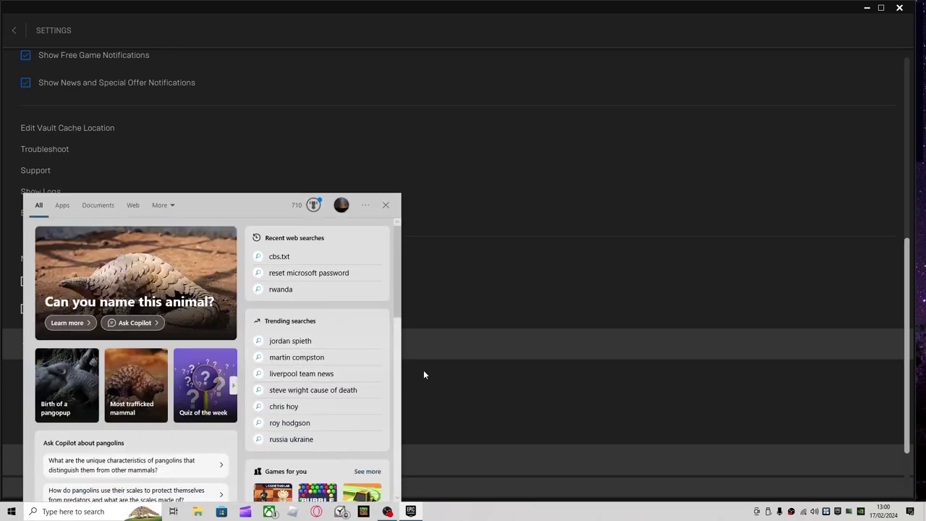
key("Escape")
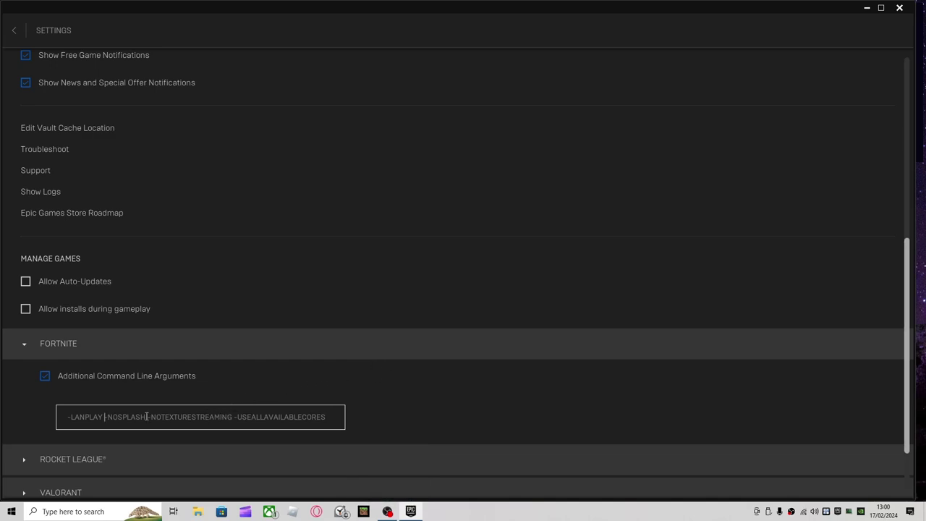
left_click(13, 31)
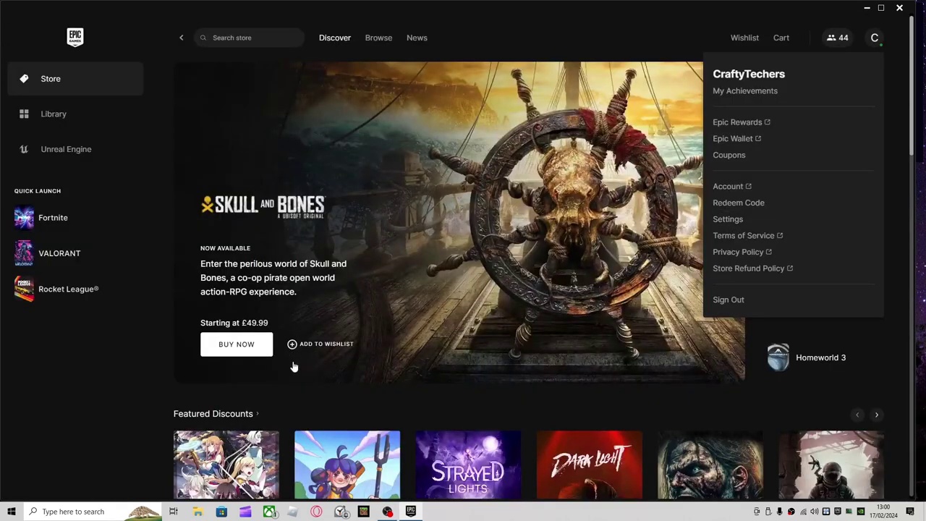
left_click(867, 7)
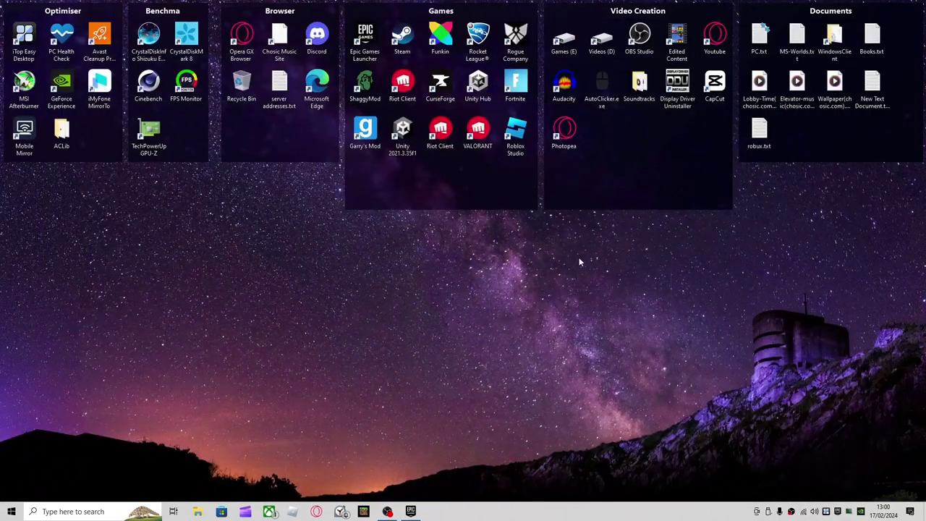